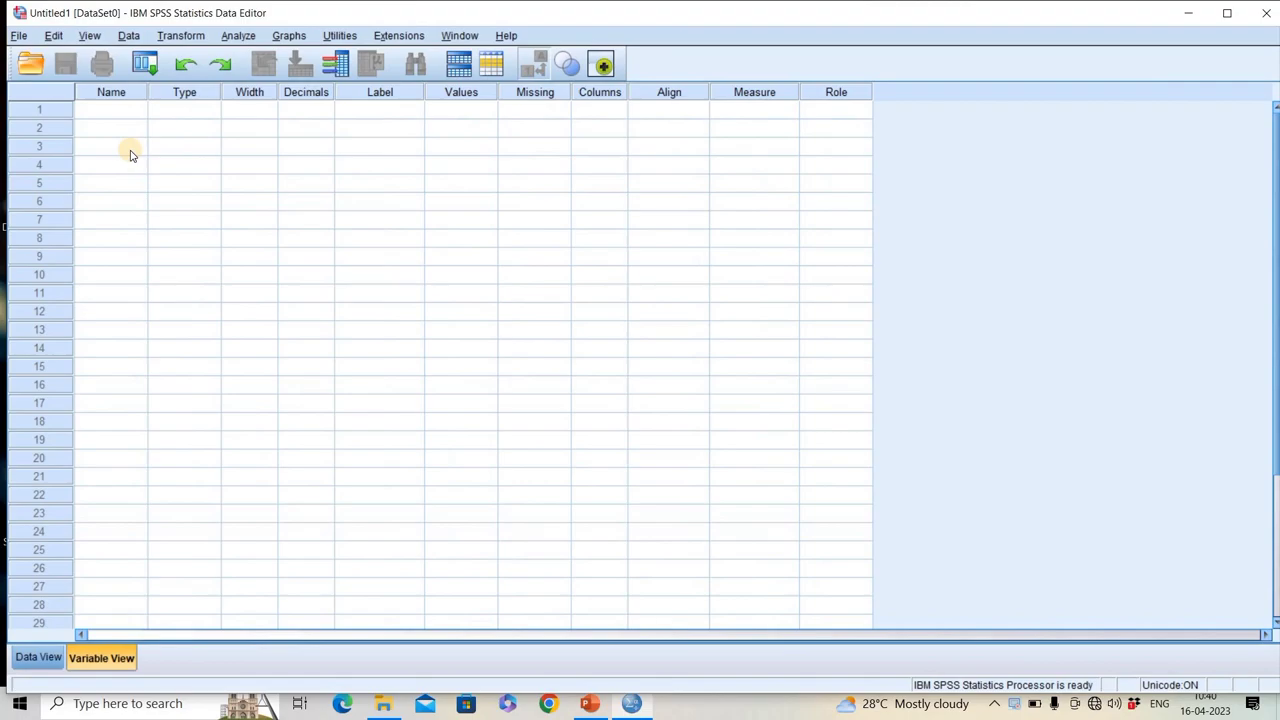
pyautogui.click(24, 664)
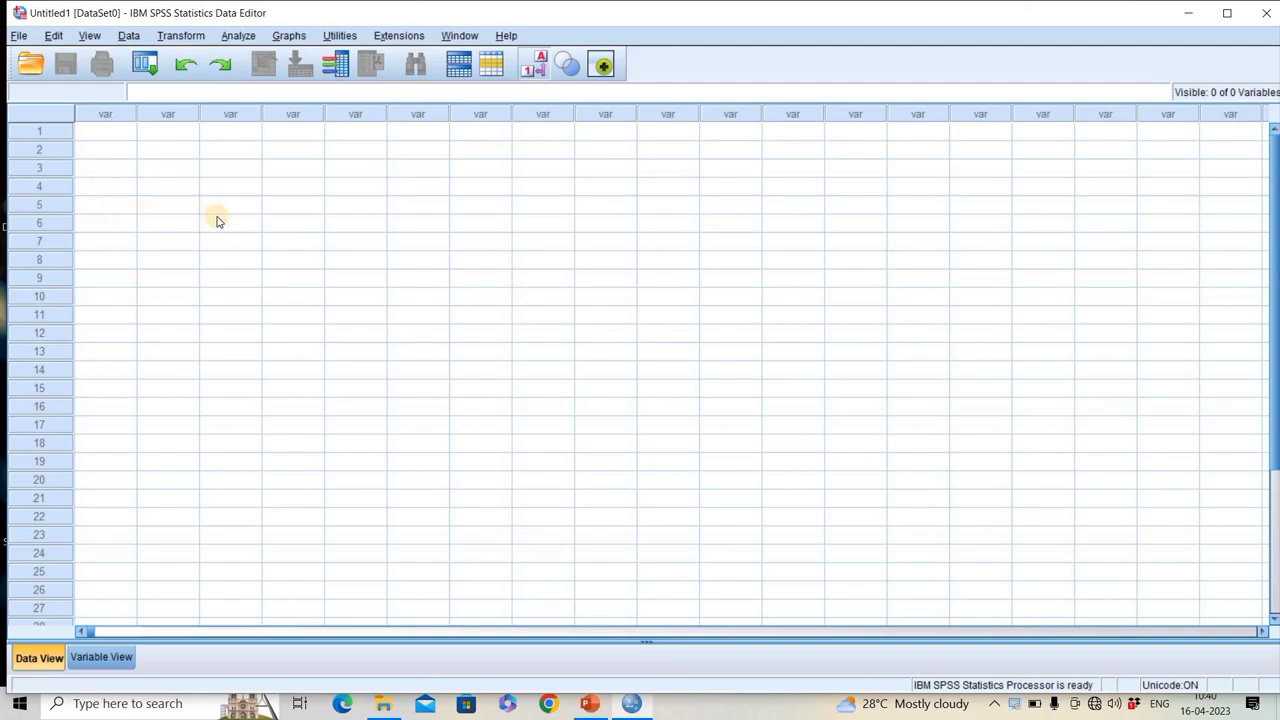
pyautogui.click(92, 656)
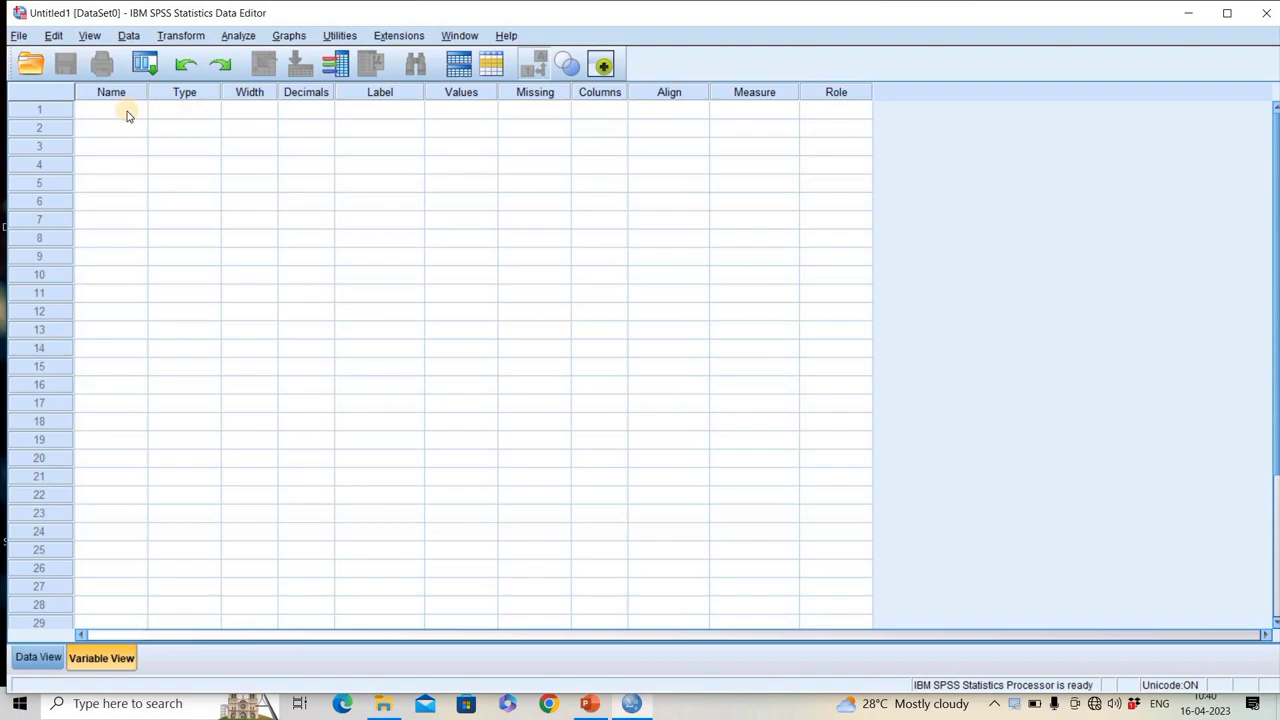
pyautogui.click(38, 657)
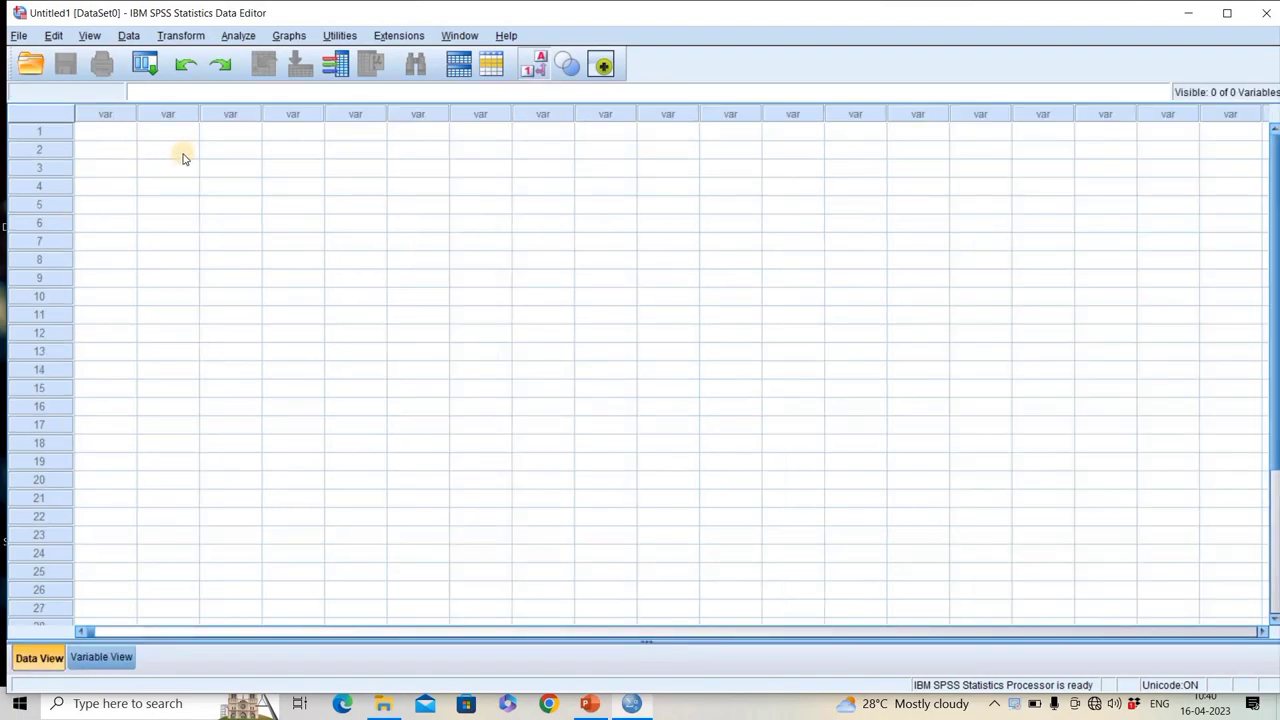
pyautogui.click(105, 658)
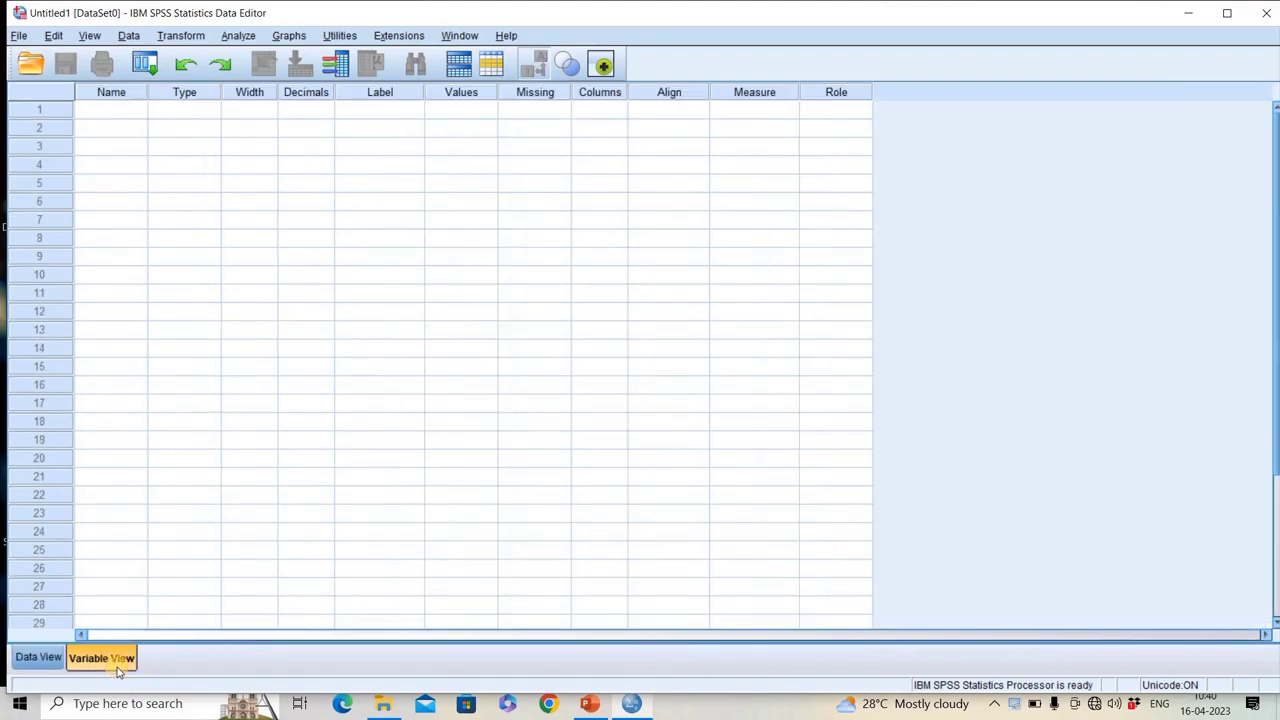
# Name the first two variables in Variable View treatment and Vitc
pyautogui.click(110, 116)
pyautogui.write('trea')
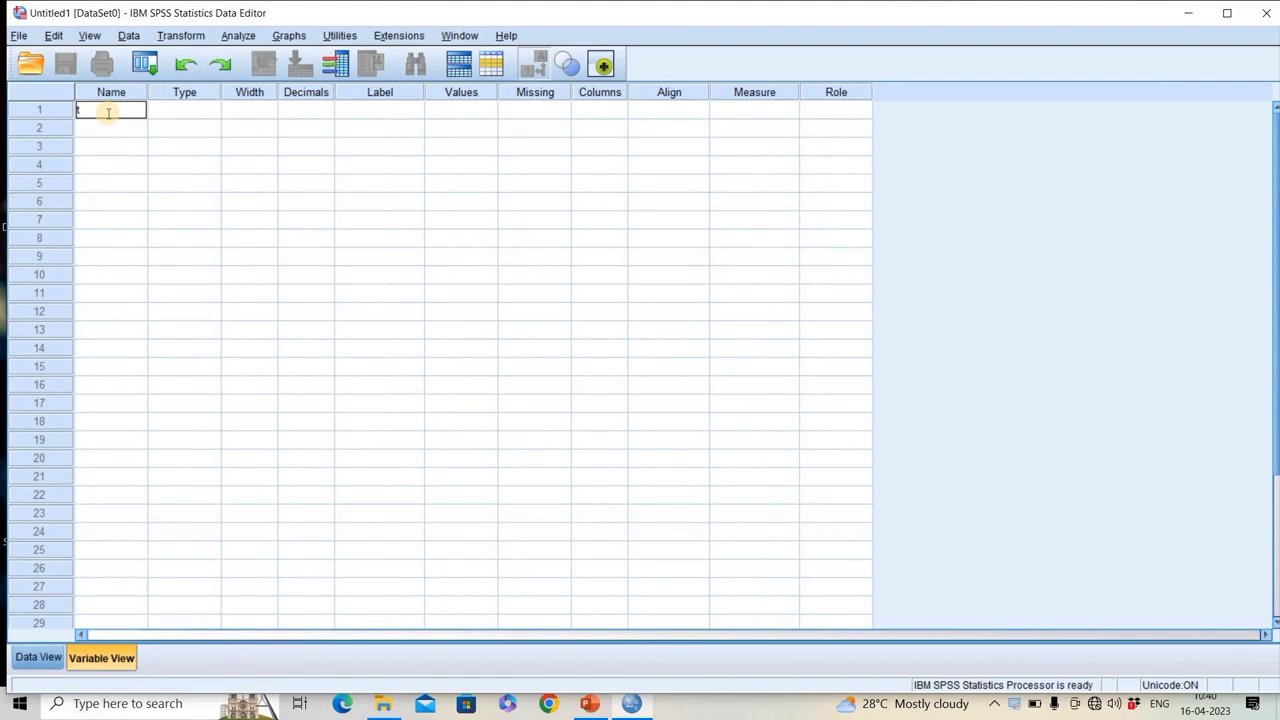
pyautogui.write('t')
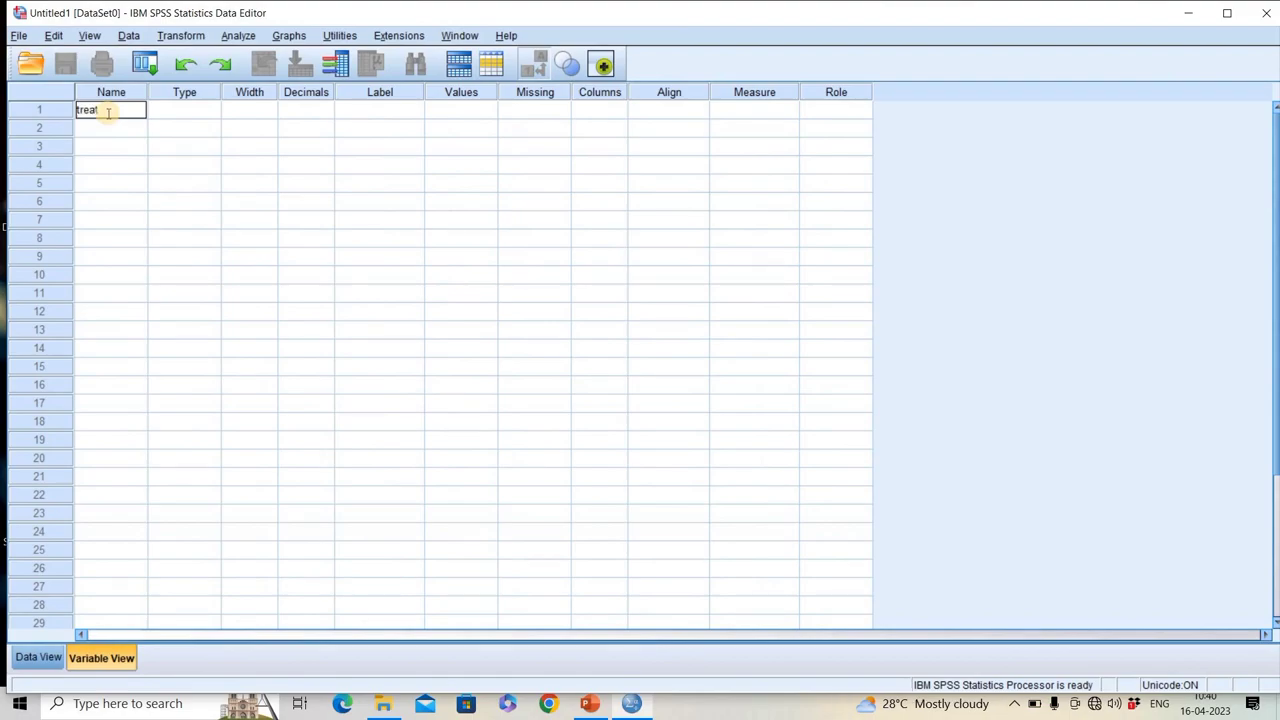
pyautogui.write('ment')
pyautogui.press('Return')
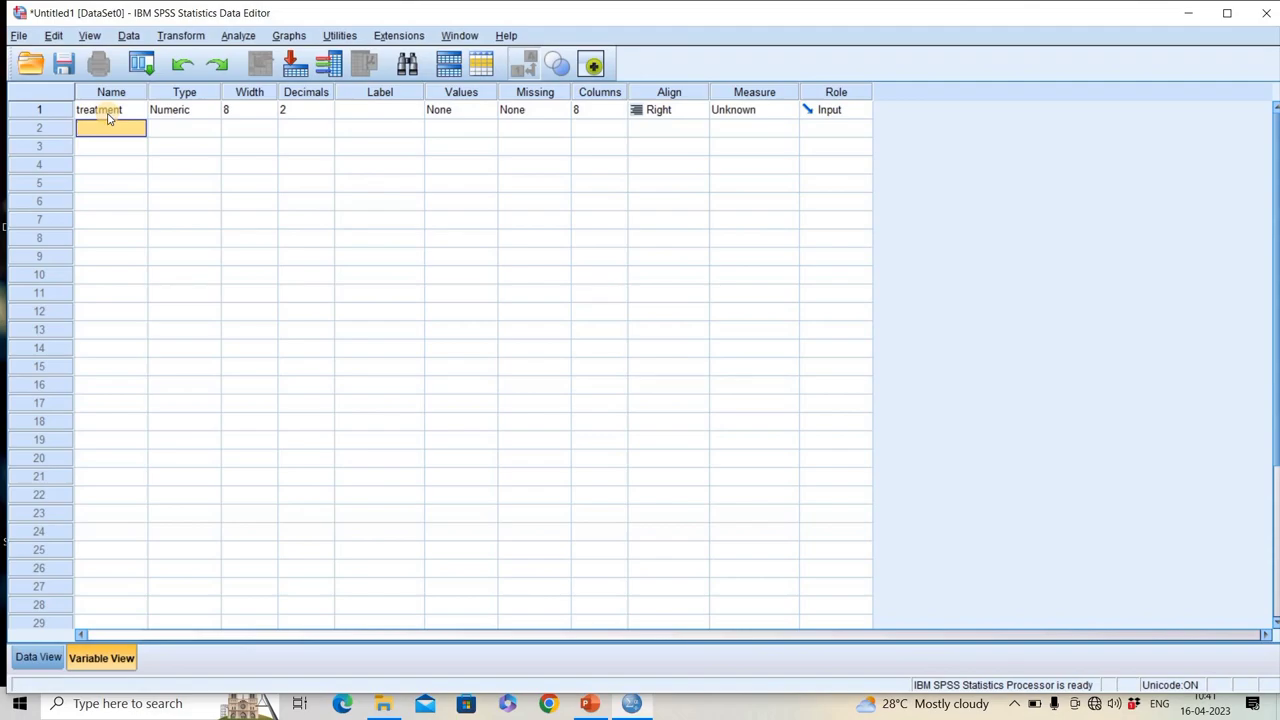
pyautogui.write('Vitc')
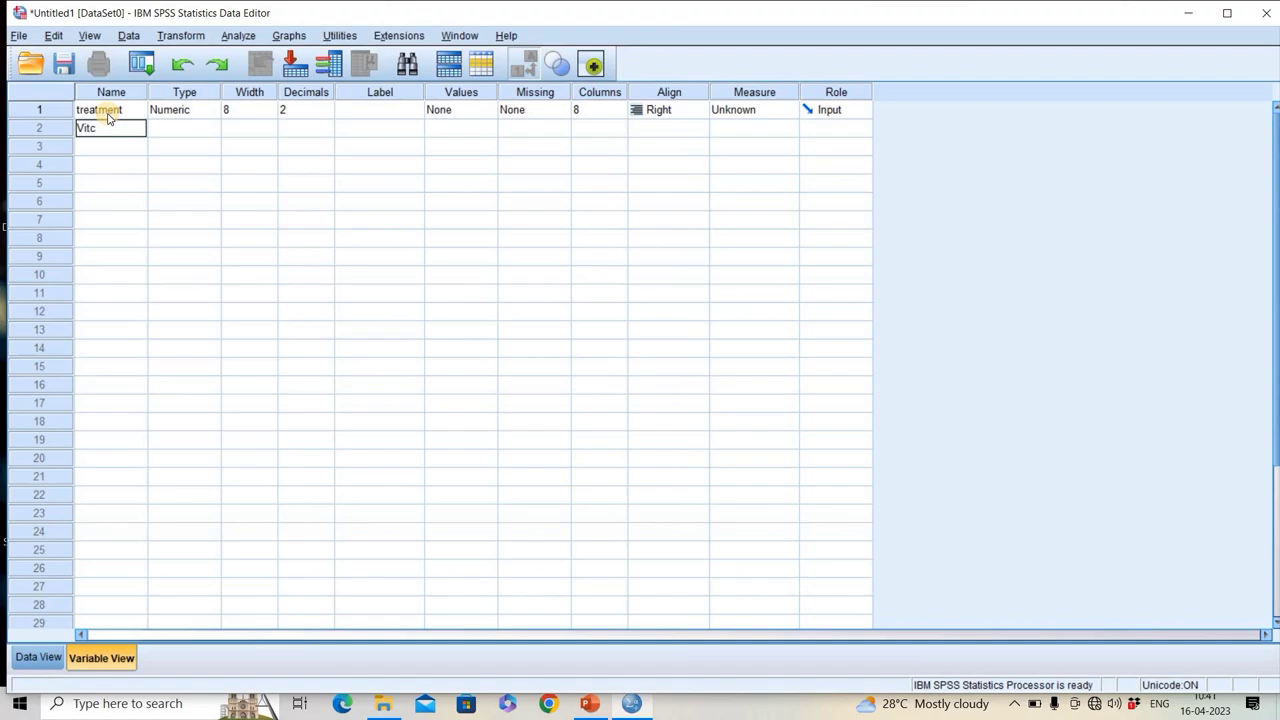
pyautogui.press('Return')
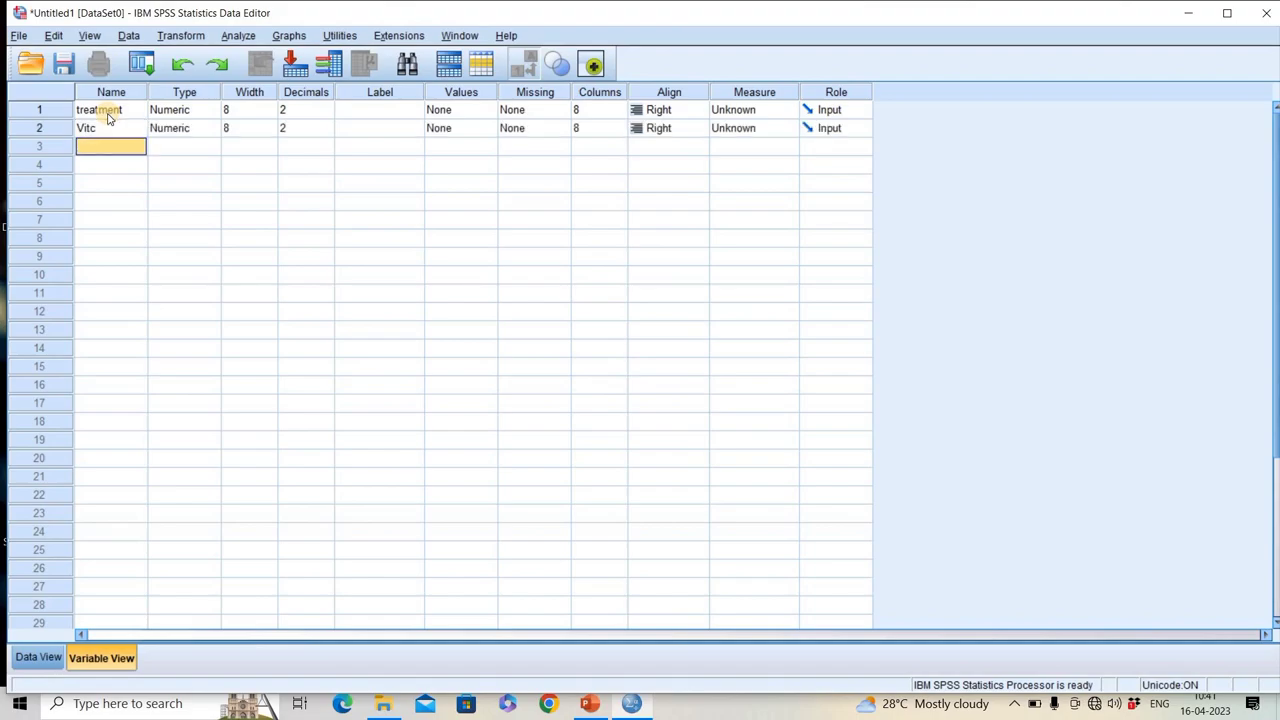
pyautogui.click(485, 114)
# Label treatment's codes as 1 = control, 2 = T1 and 3 = T2 in Value Labels
pyautogui.click(488, 110)
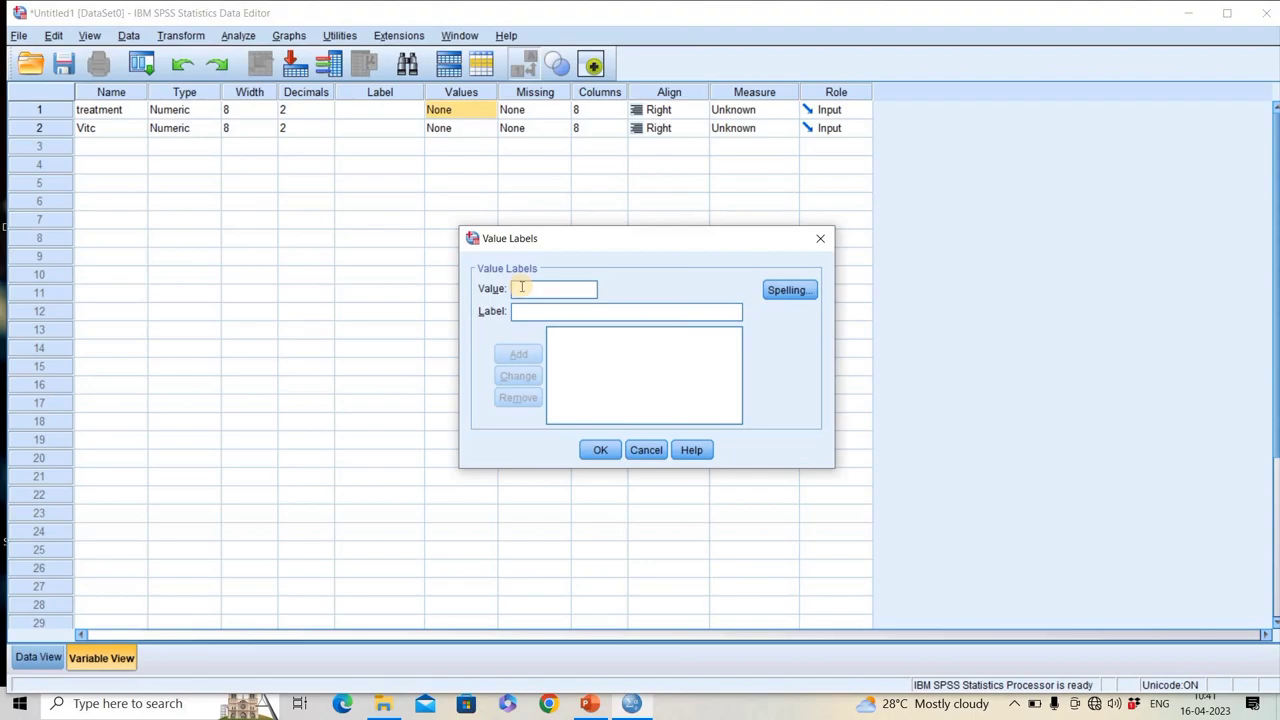
pyautogui.write('1')
pyautogui.click(537, 313)
pyautogui.write('con')
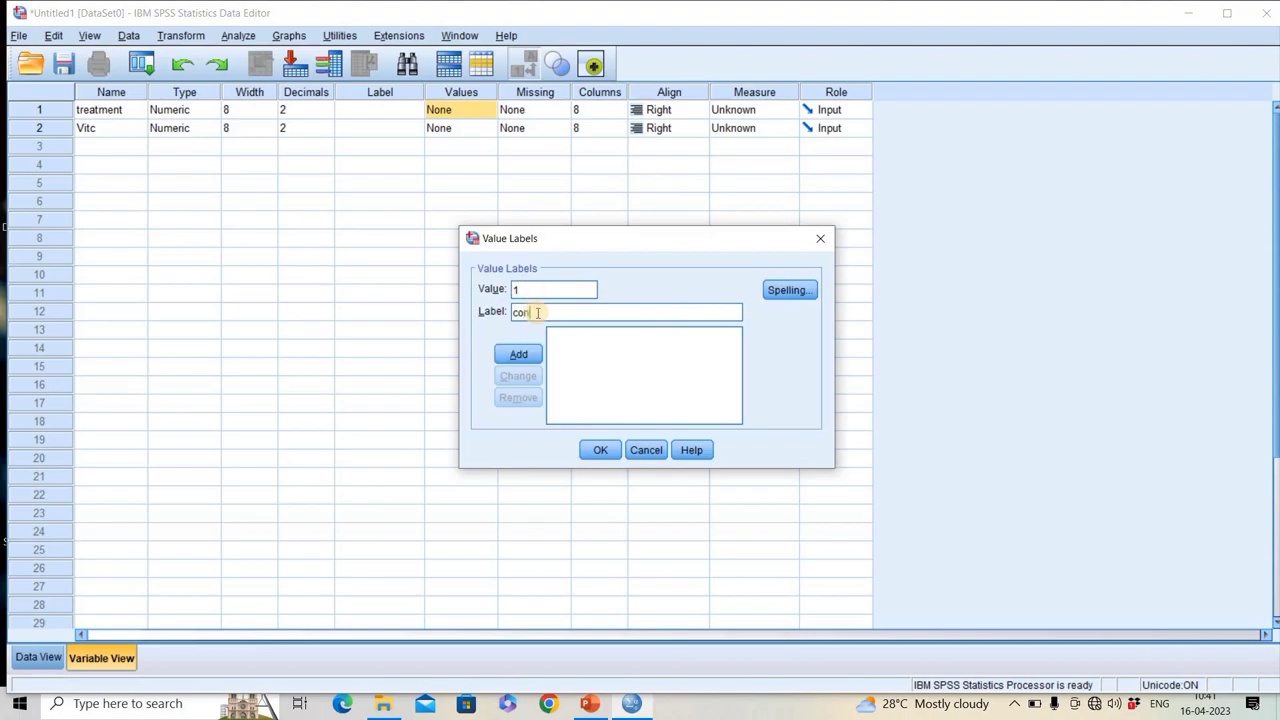
pyautogui.write('trol')
pyautogui.click(519, 356)
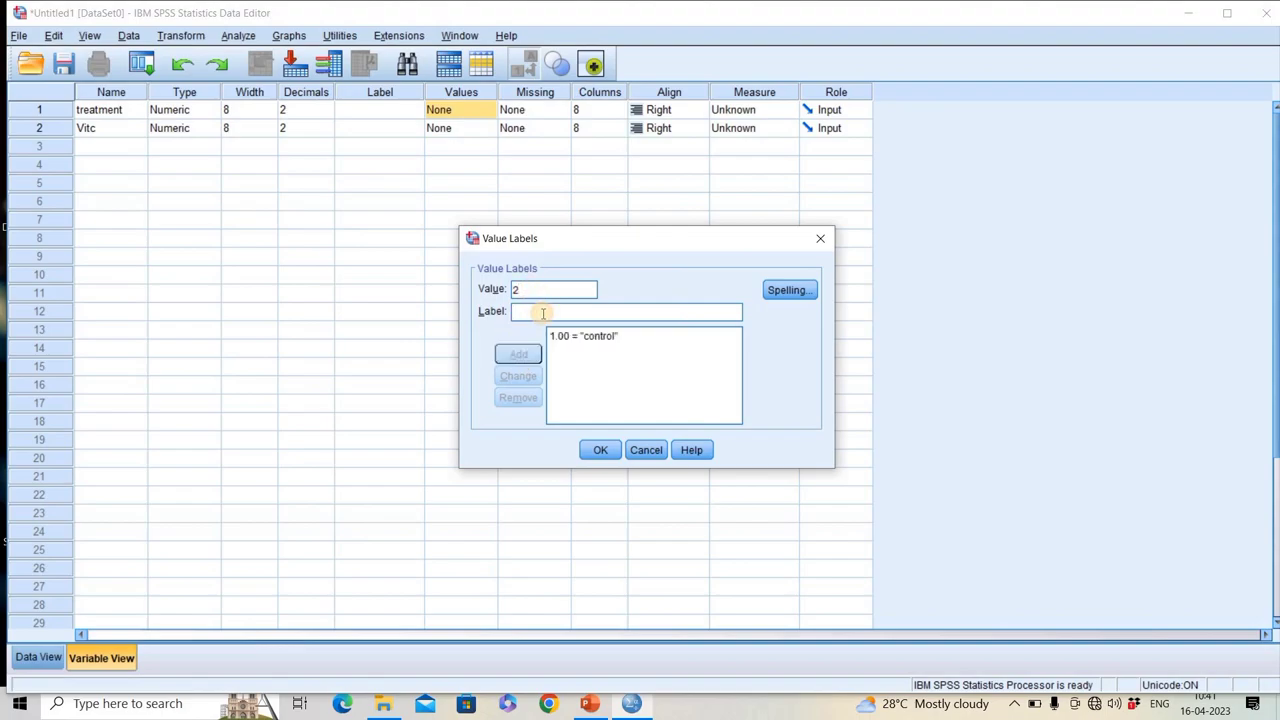
pyautogui.write('T1')
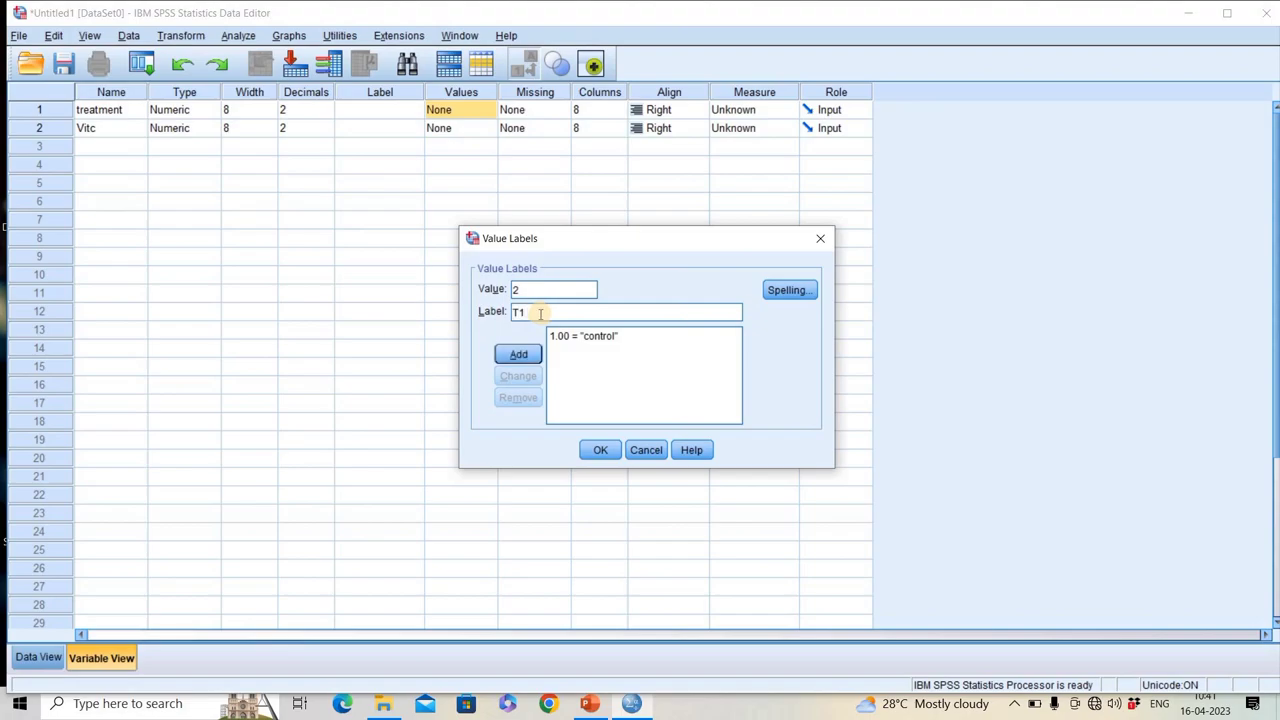
pyautogui.click(518, 354)
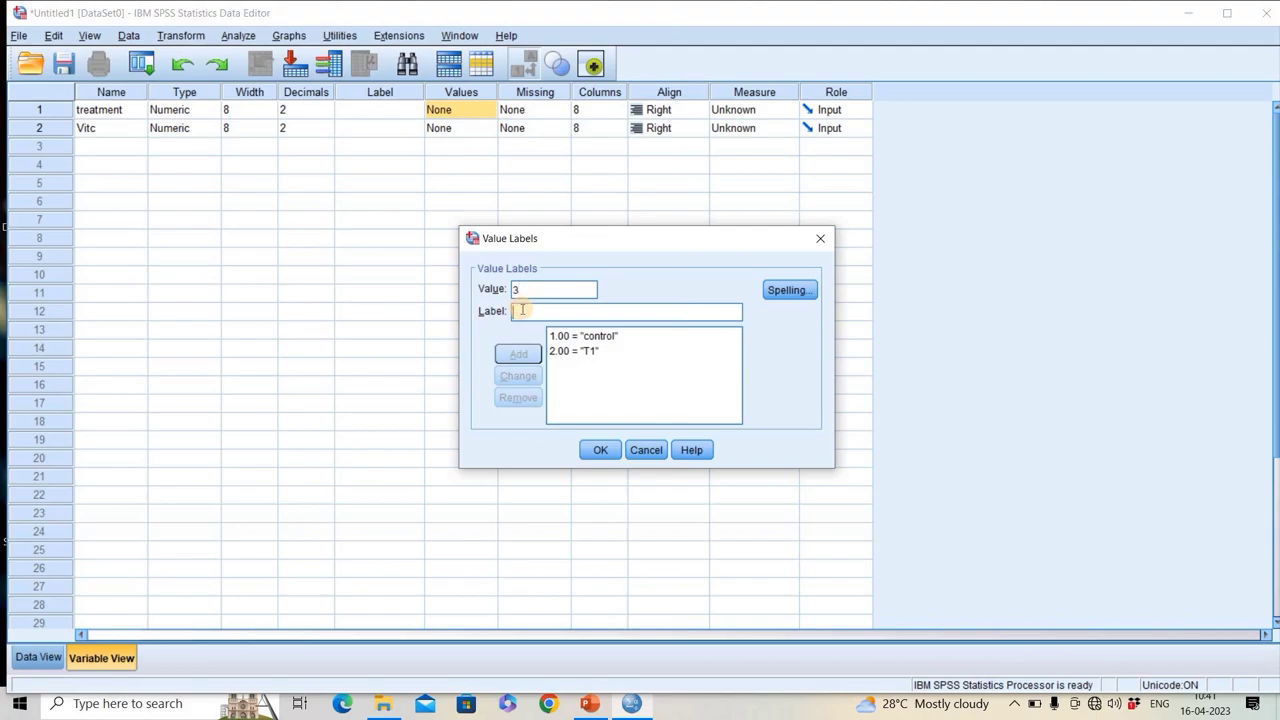
pyautogui.write('T2')
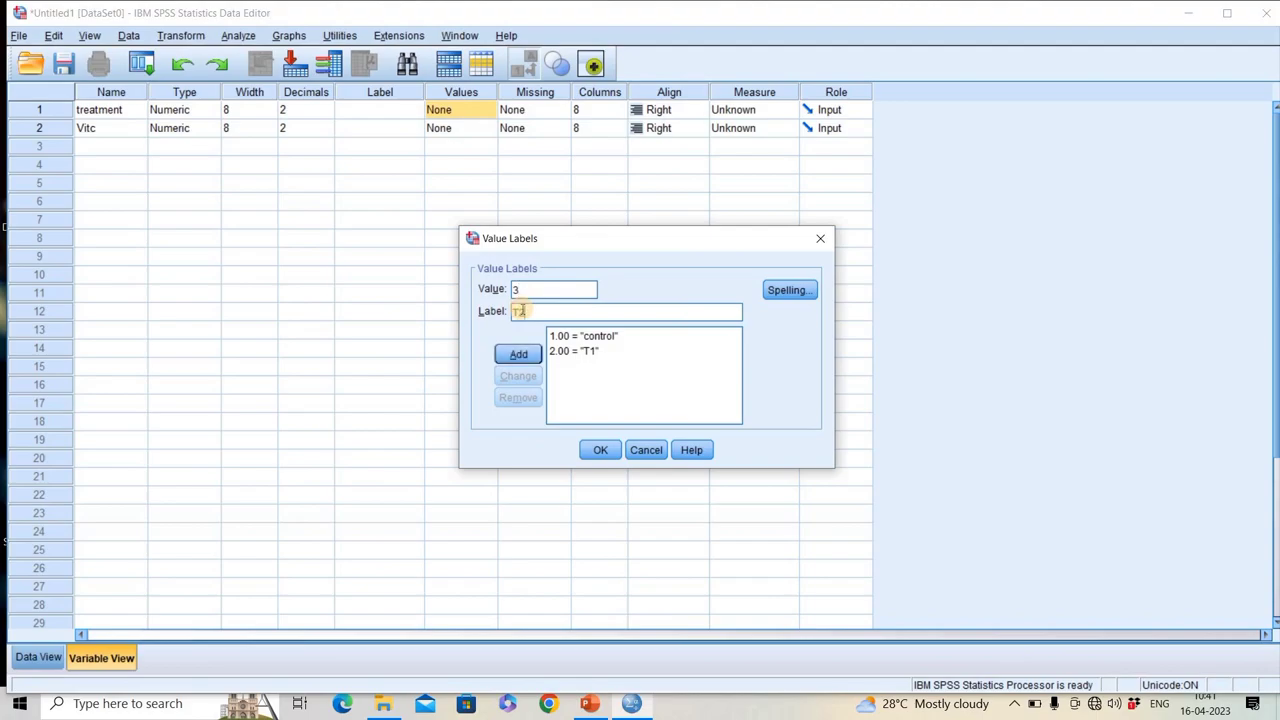
pyautogui.click(518, 354)
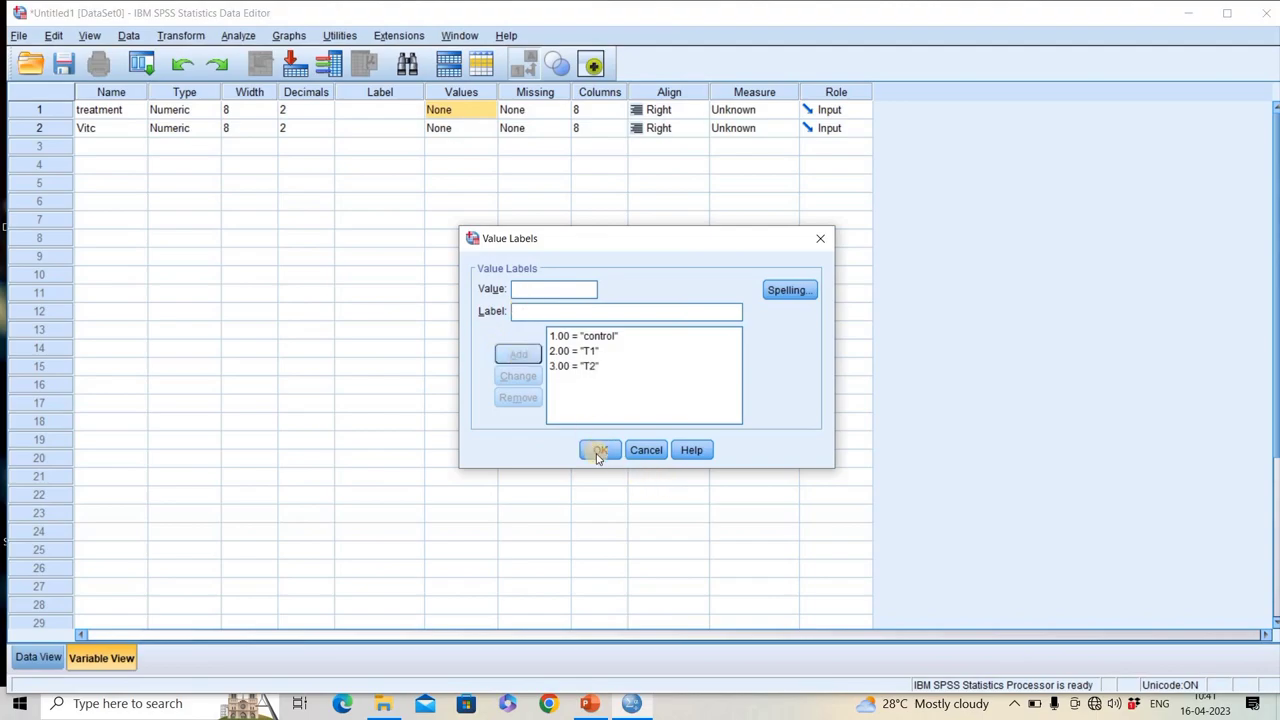
pyautogui.click(597, 451)
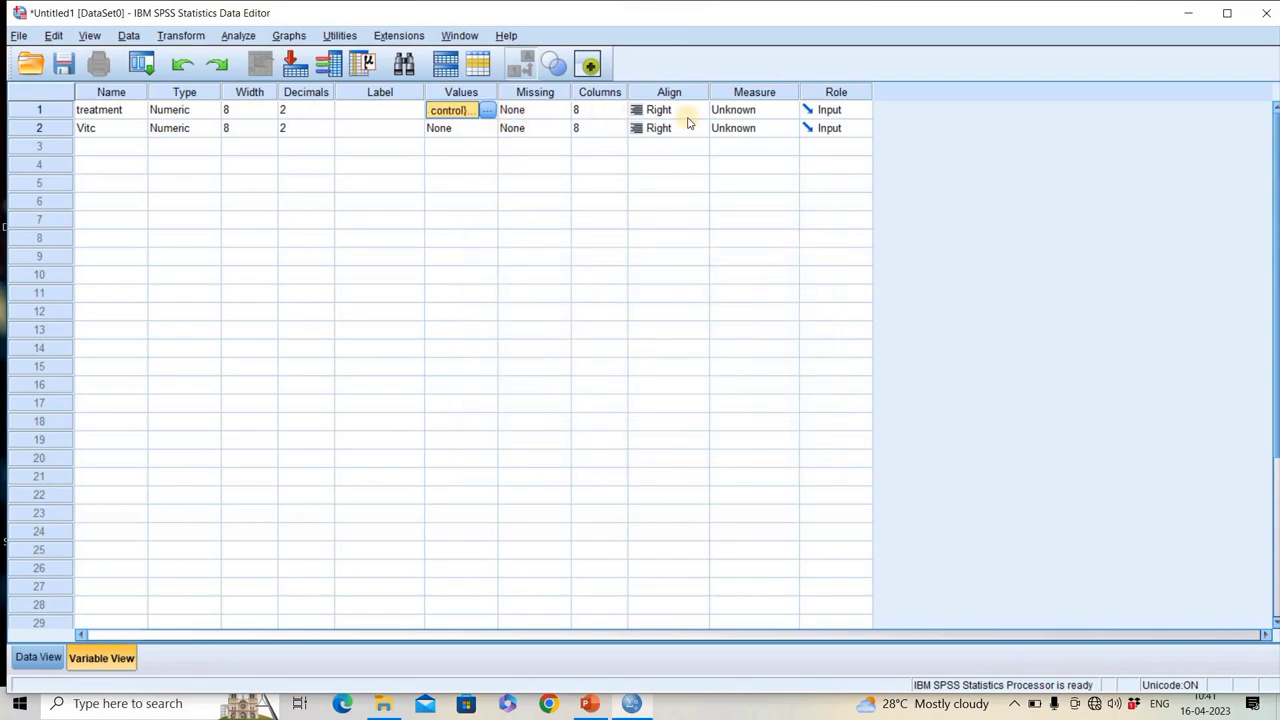
# Set the Measure column to Nominal for treatment and Scale for Vitc
pyautogui.click(744, 110)
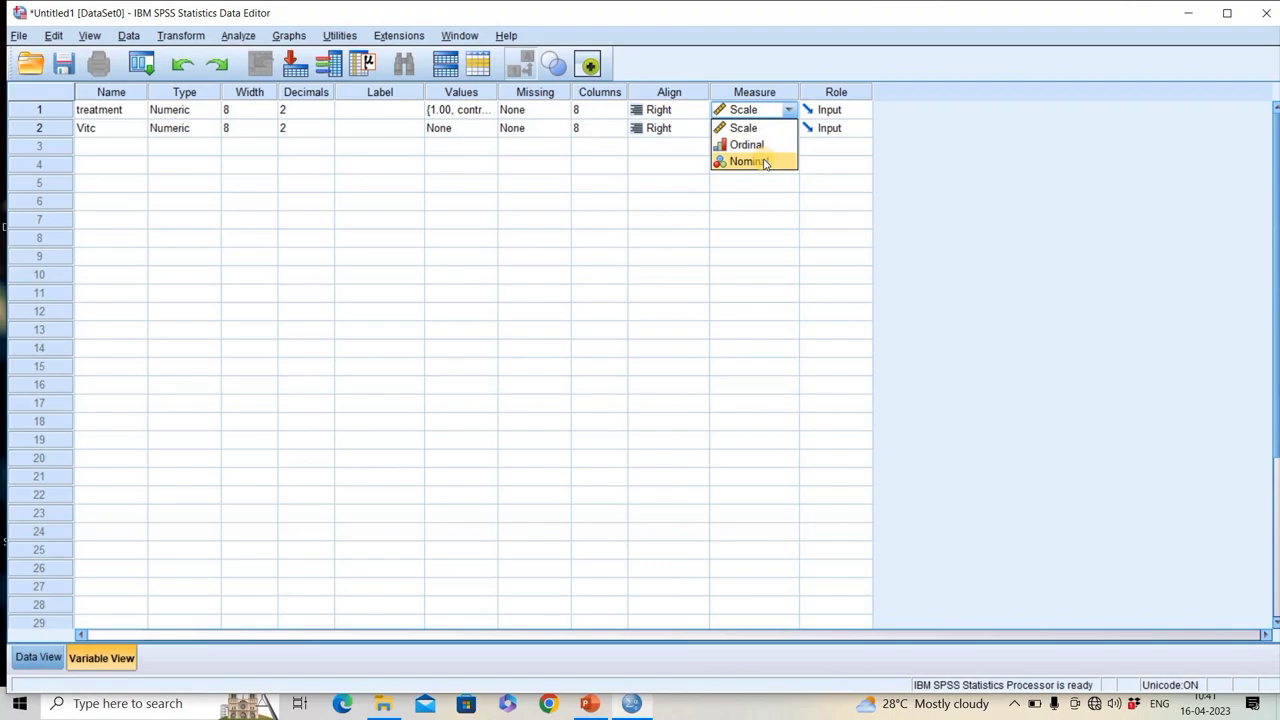
pyautogui.click(765, 162)
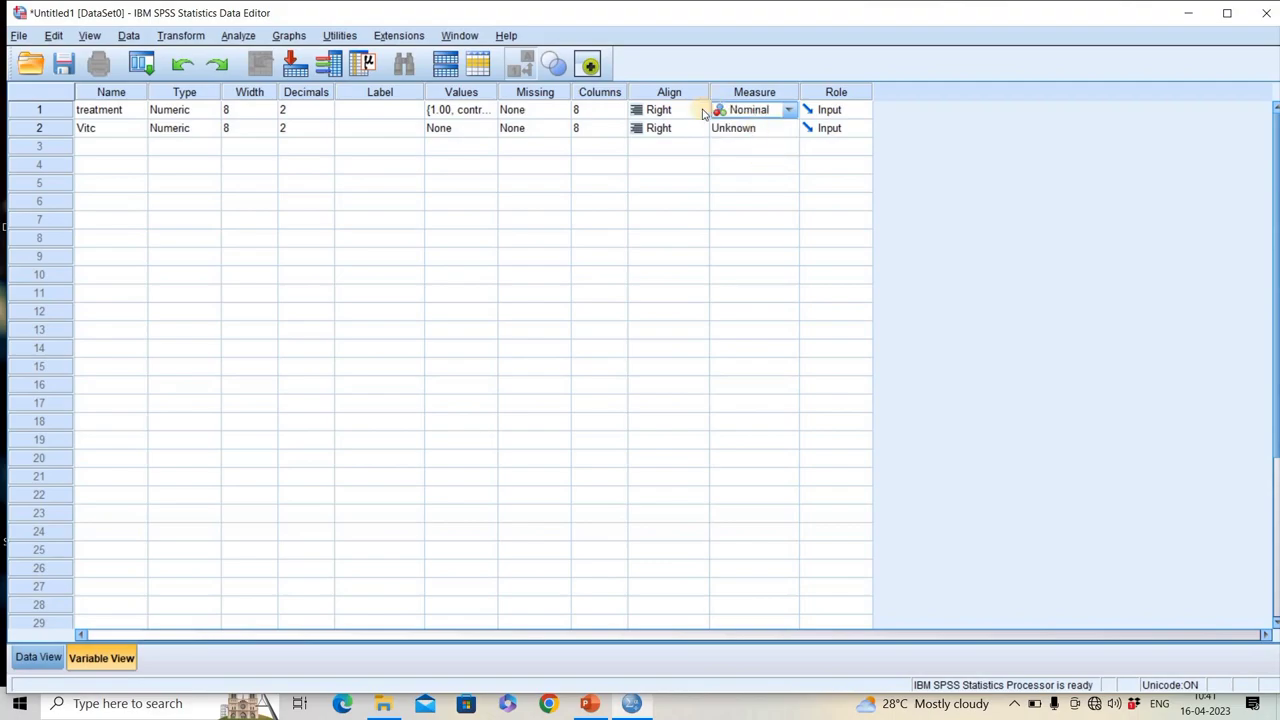
pyautogui.click(463, 130)
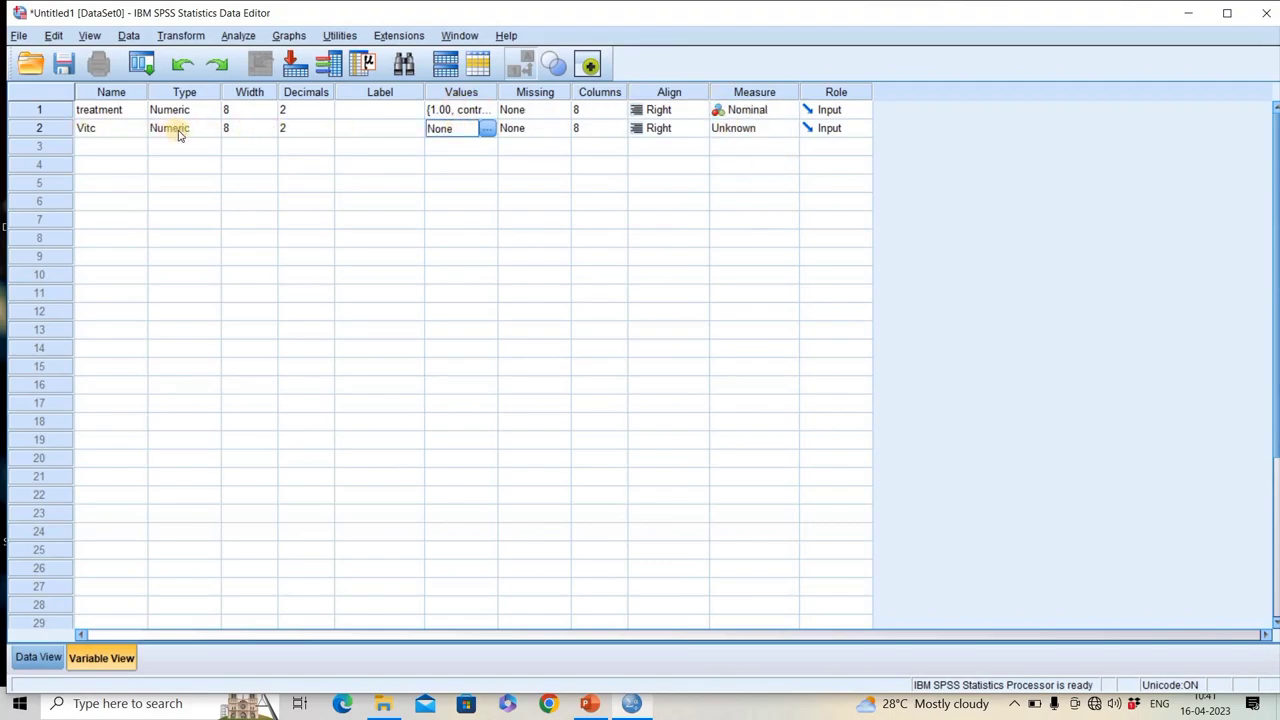
pyautogui.click(746, 134)
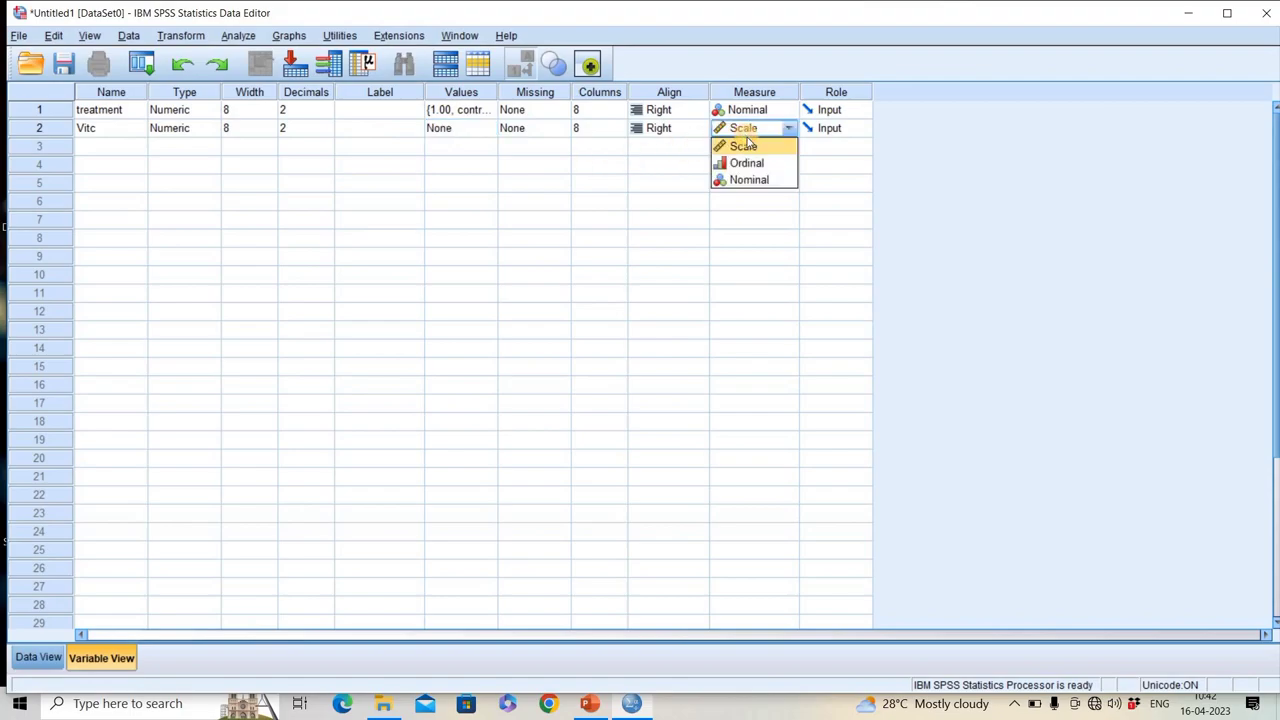
pyautogui.click(751, 150)
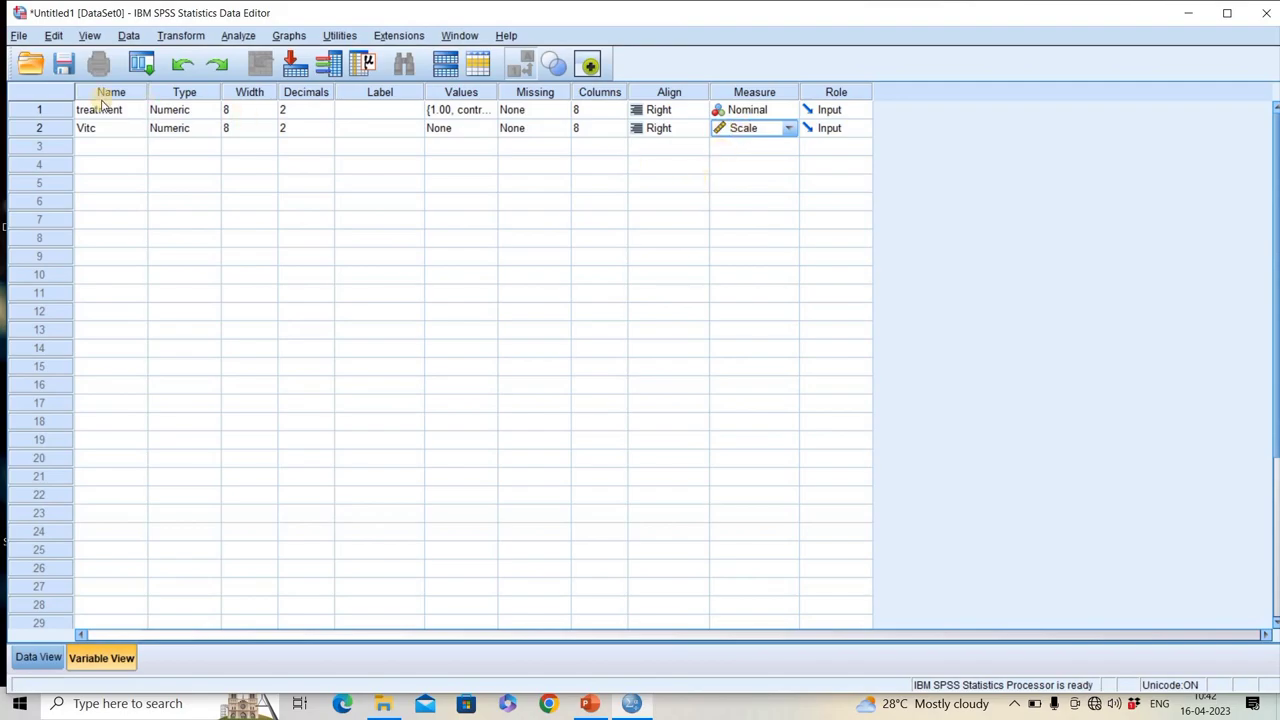
# In Data View, enter treatment code 1 (control) for the first three cases
pyautogui.click(36, 656)
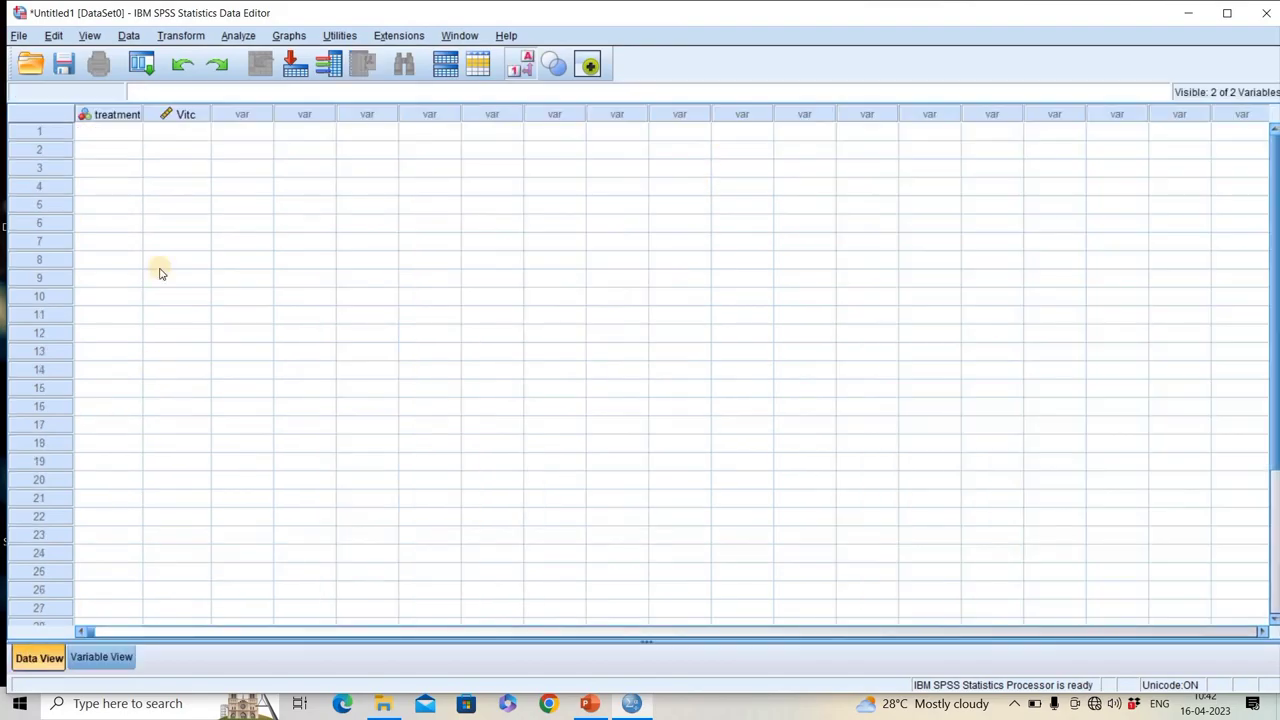
pyautogui.click(128, 138)
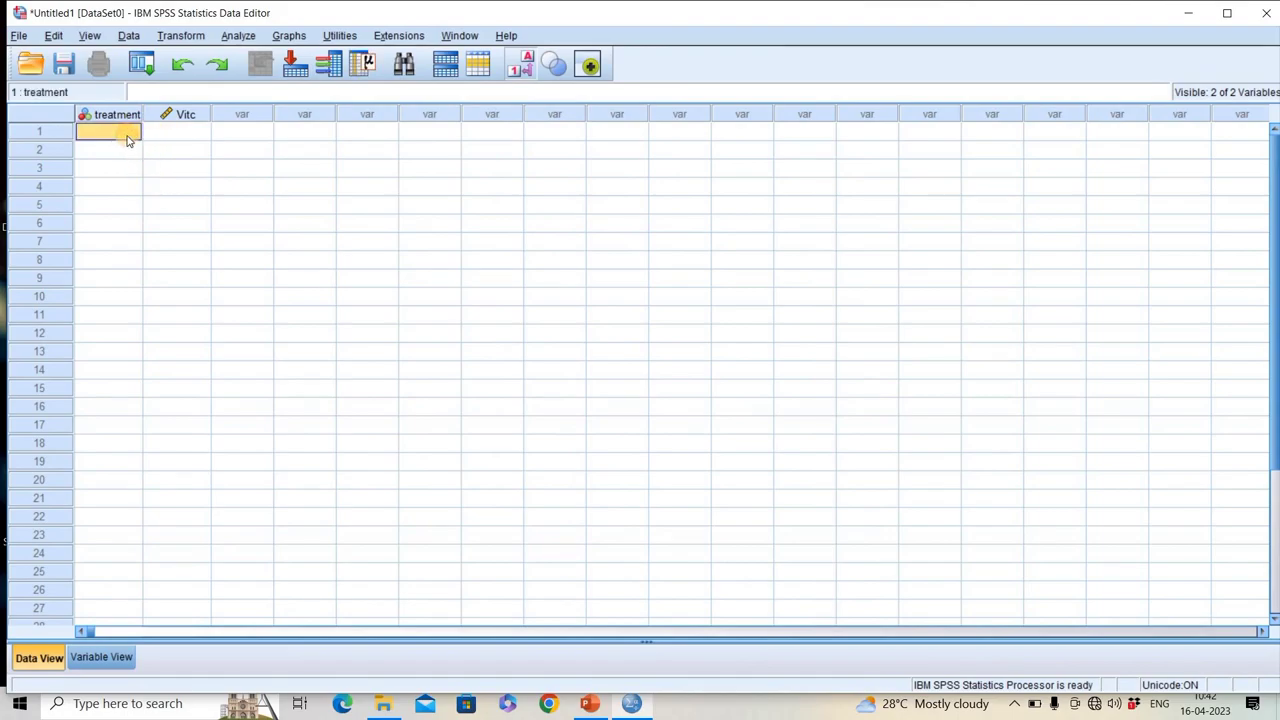
pyautogui.write('1')
pyautogui.press('Return')
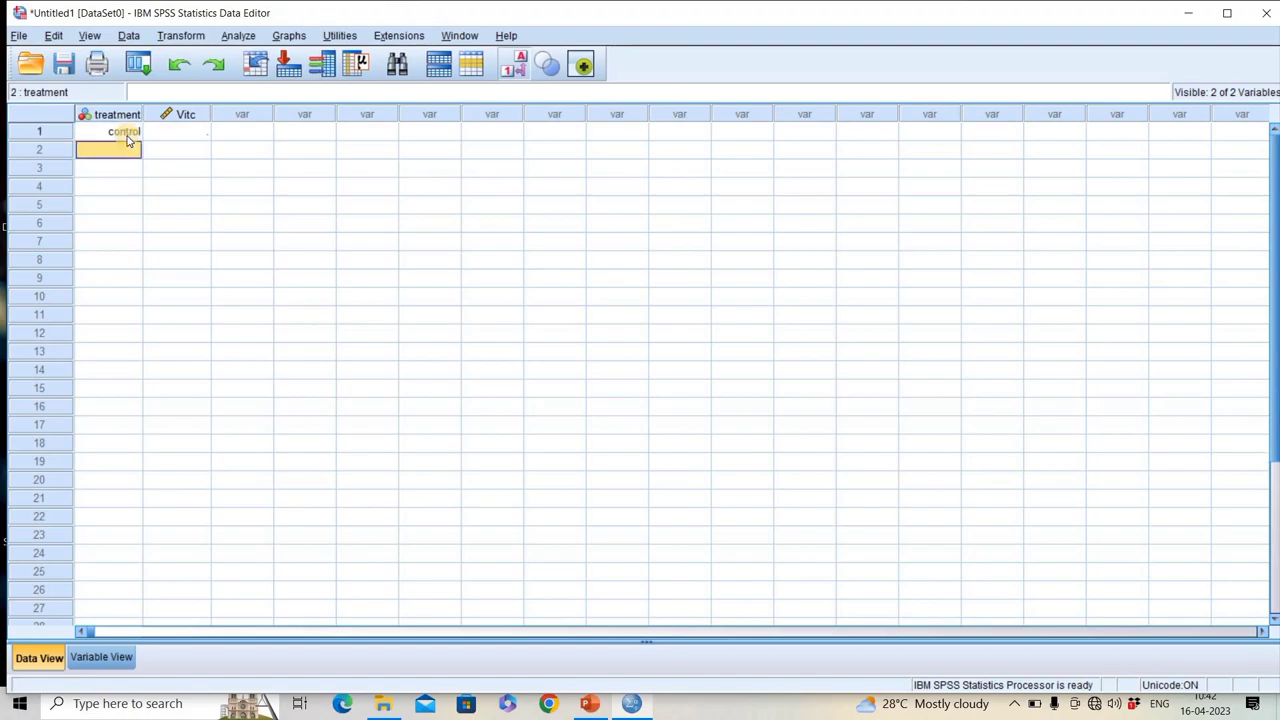
pyautogui.write('1')
pyautogui.press('Return')
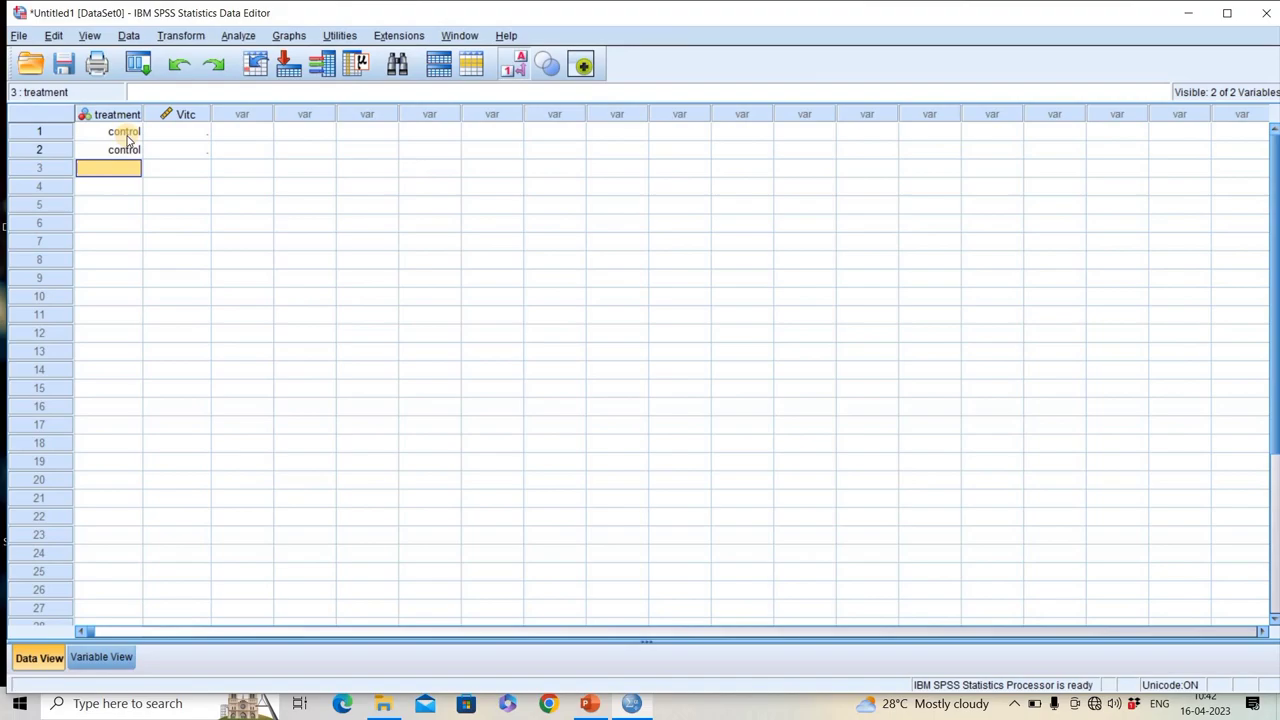
pyautogui.write('1')
pyautogui.press('Return')
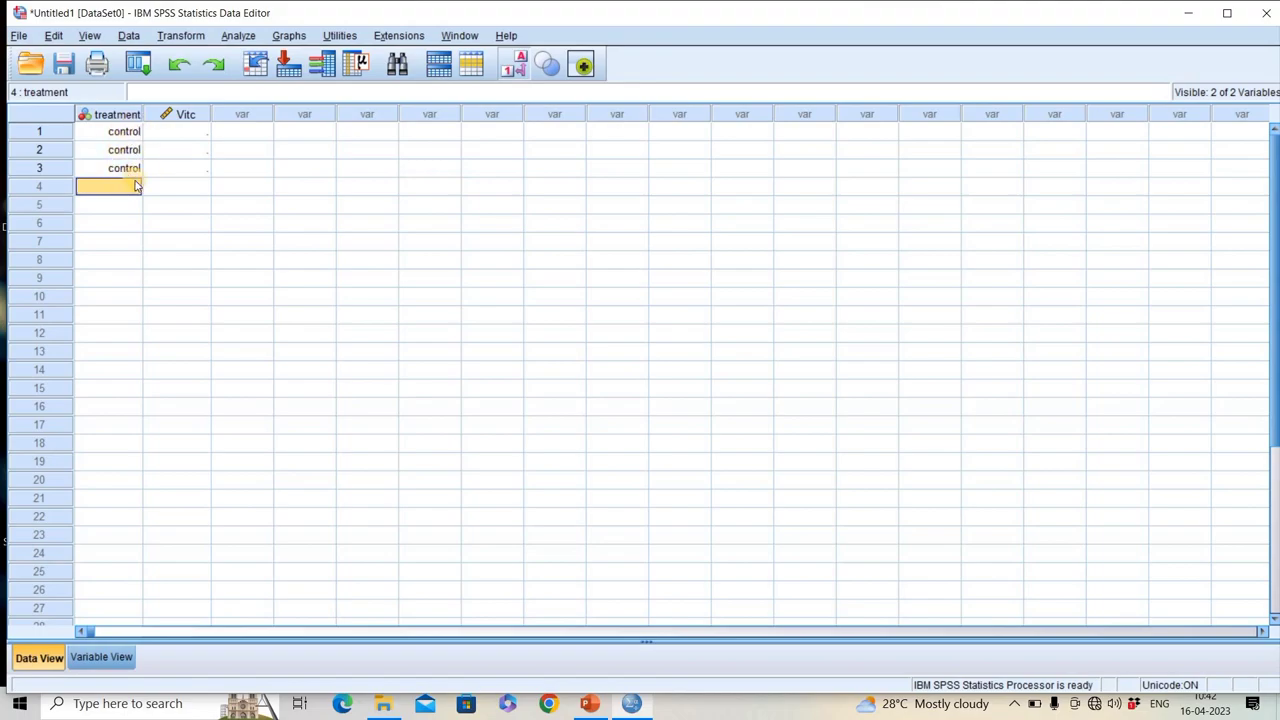
# Enter the T1 and T2 treatment codes for cases 4–9, then toggle value labels to check
pyautogui.write('1')
pyautogui.press('Return')
pyautogui.write('1')
pyautogui.press('Return')
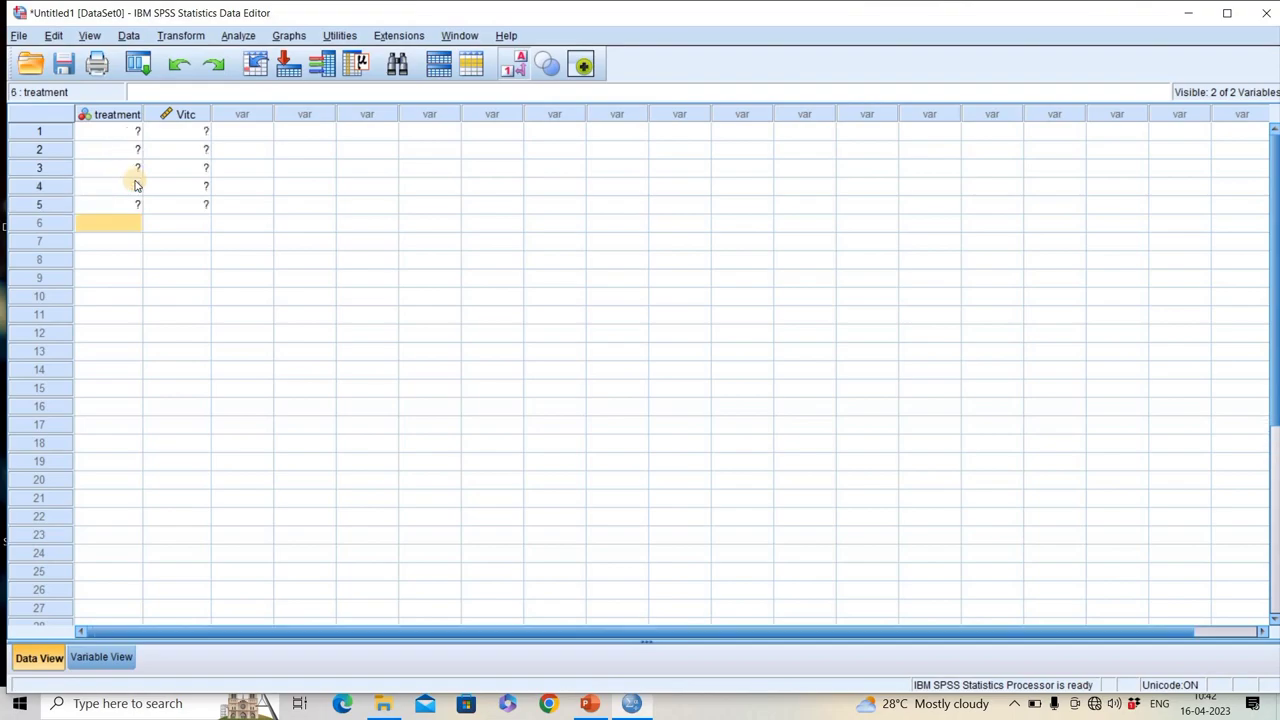
pyautogui.write('2')
pyautogui.press('Return')
pyautogui.write('3')
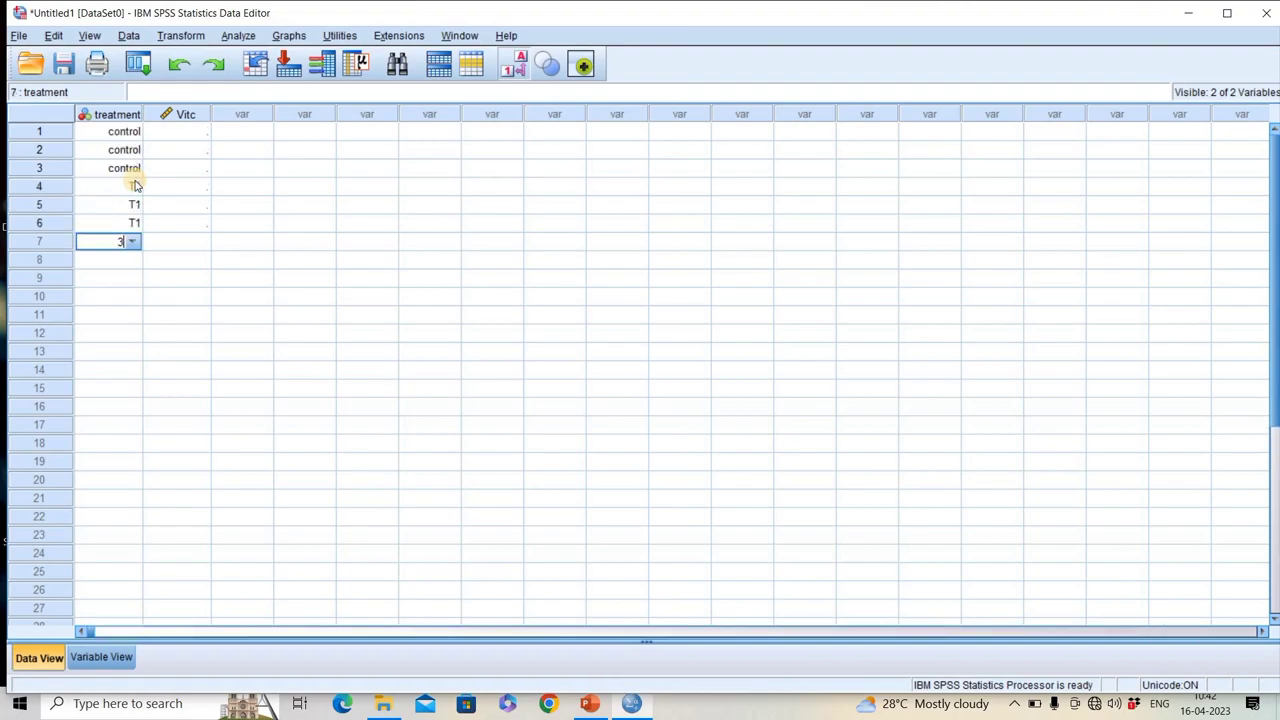
pyautogui.press('Return')
pyautogui.write('3')
pyautogui.press('Return')
pyautogui.write('3')
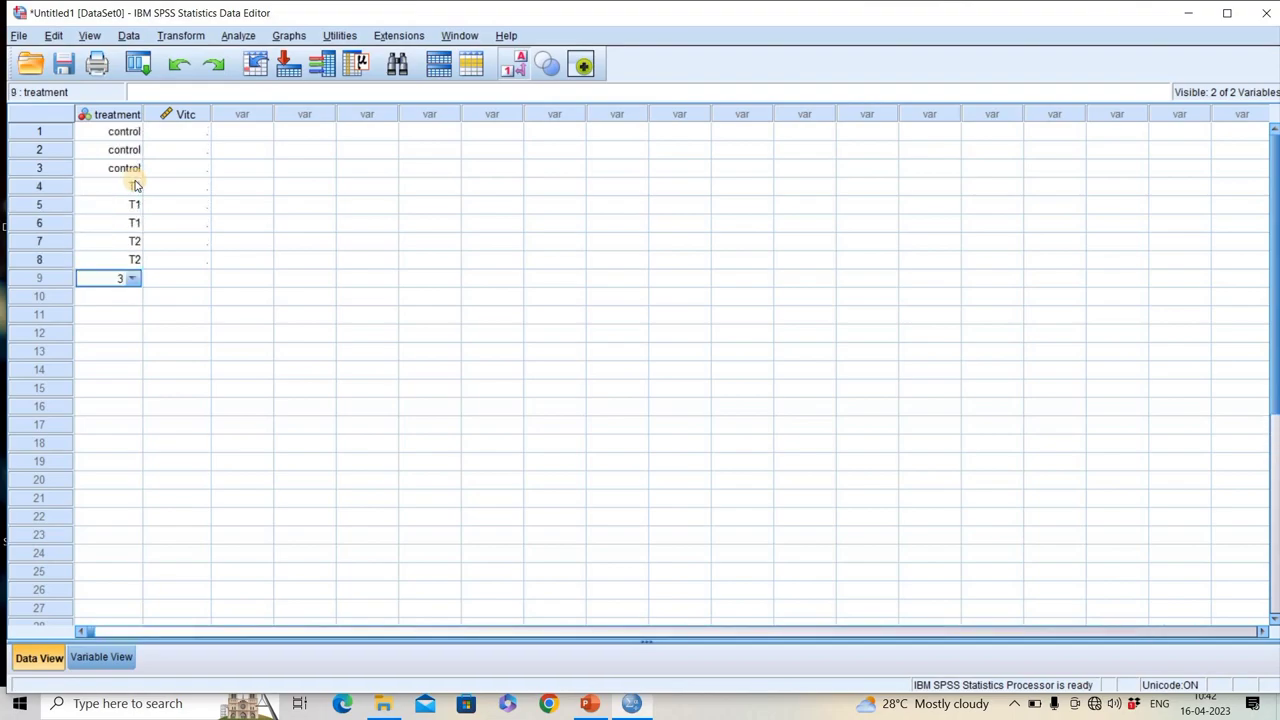
pyautogui.press('Return')
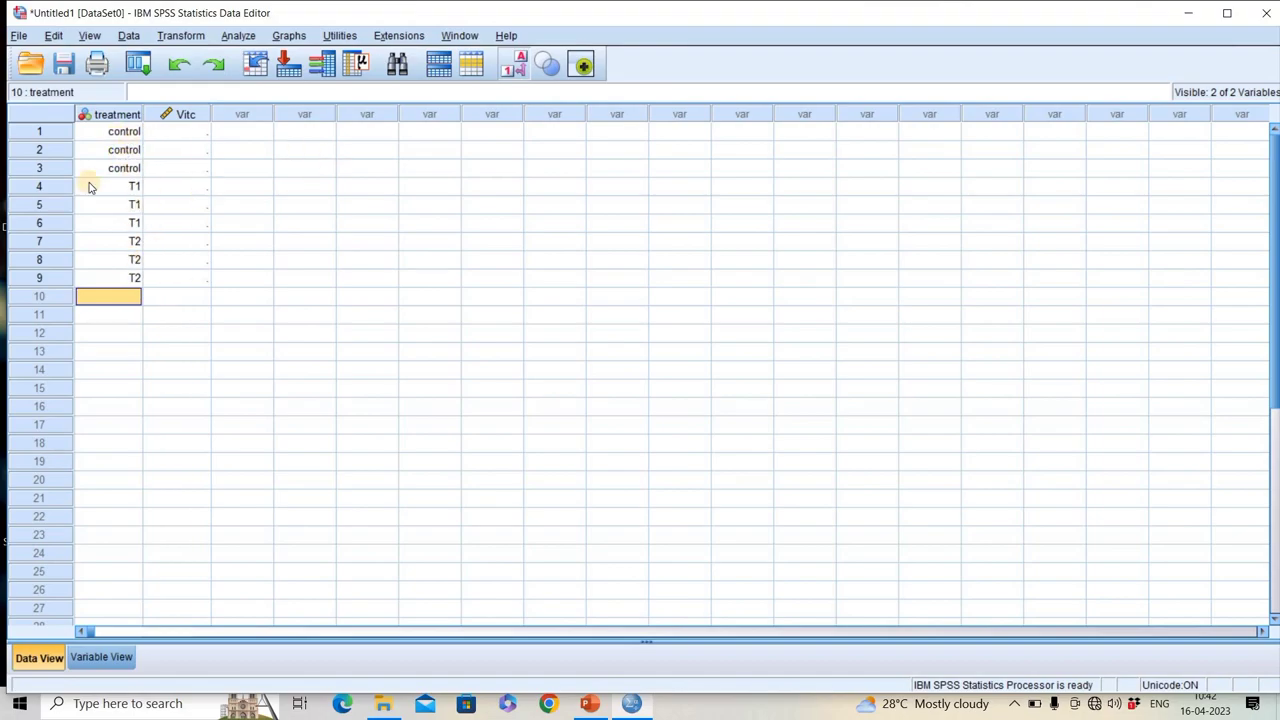
pyautogui.click(515, 68)
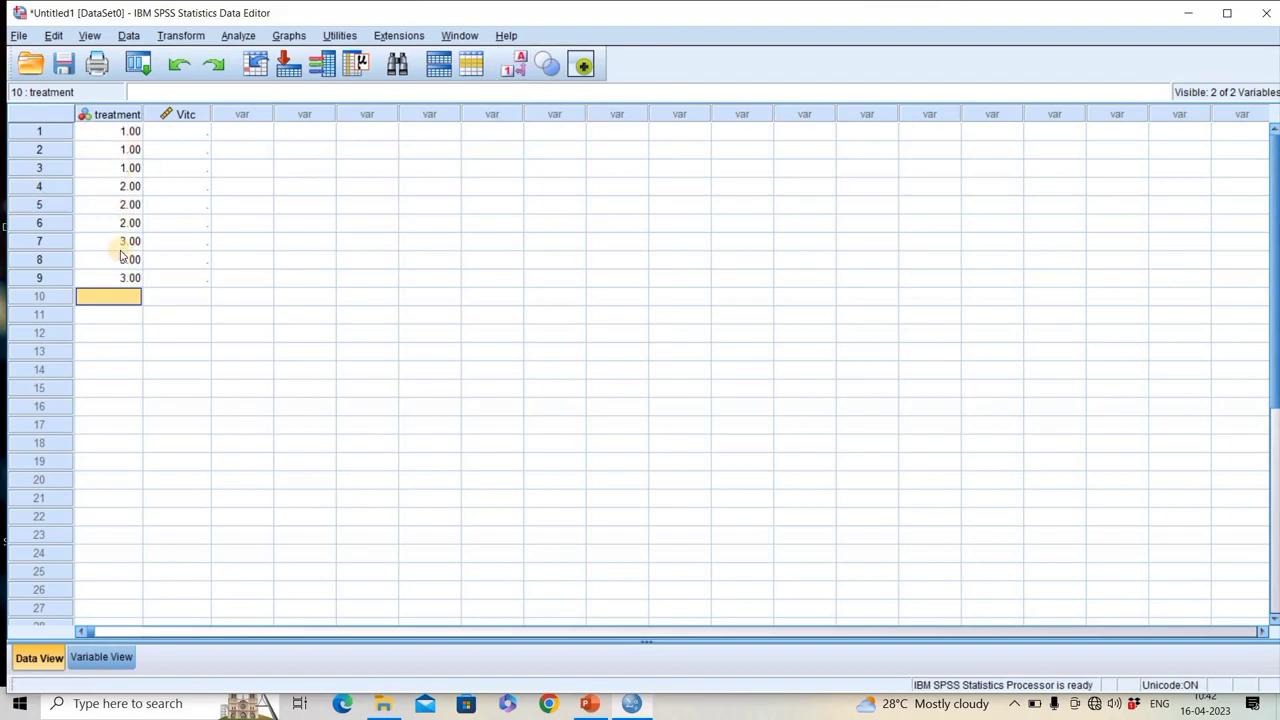
pyautogui.click(513, 66)
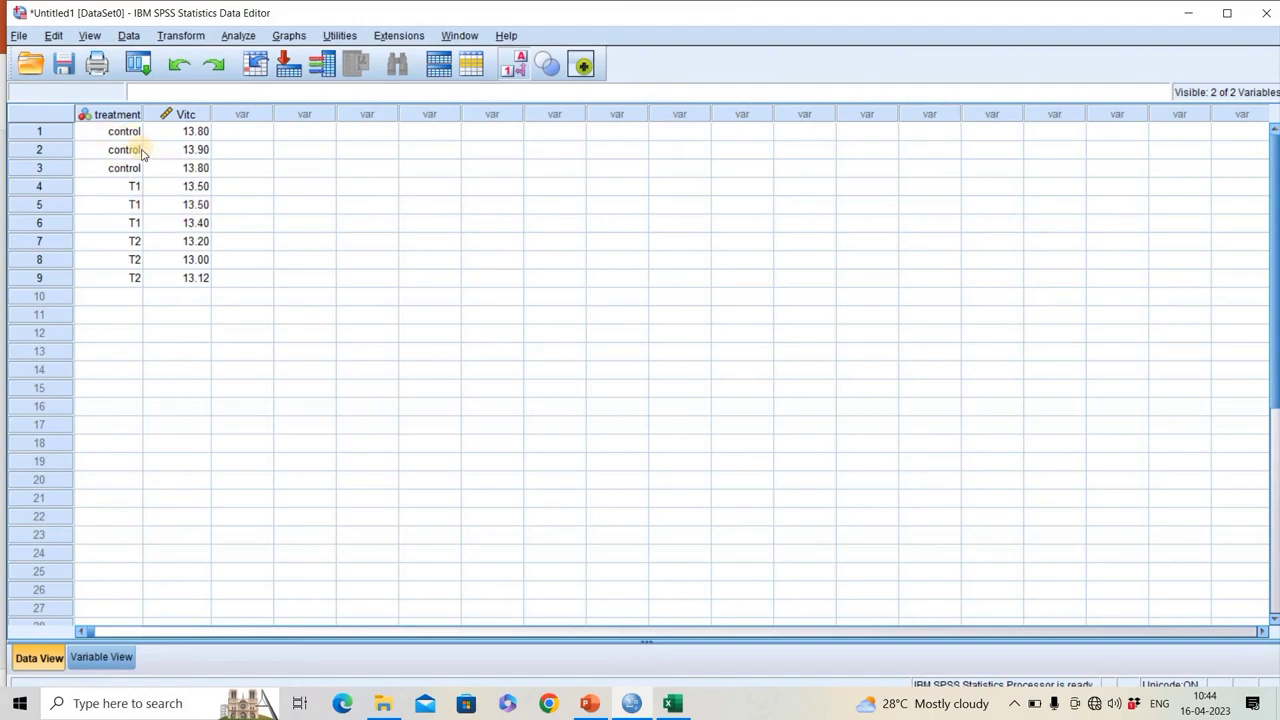
# Open Analyze > Compare Means > One-Way ANOVA with Vitc as dependent and treatment as factor
pyautogui.click(240, 36)
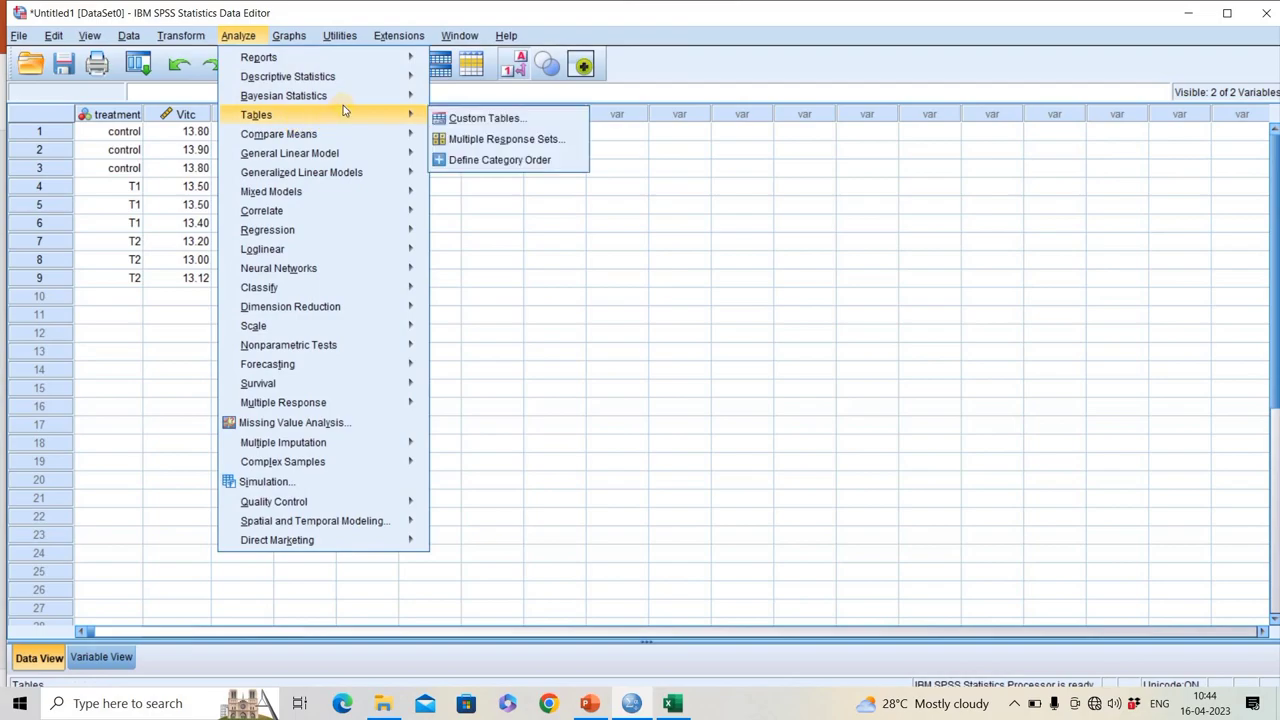
pyautogui.moveTo(362, 140)
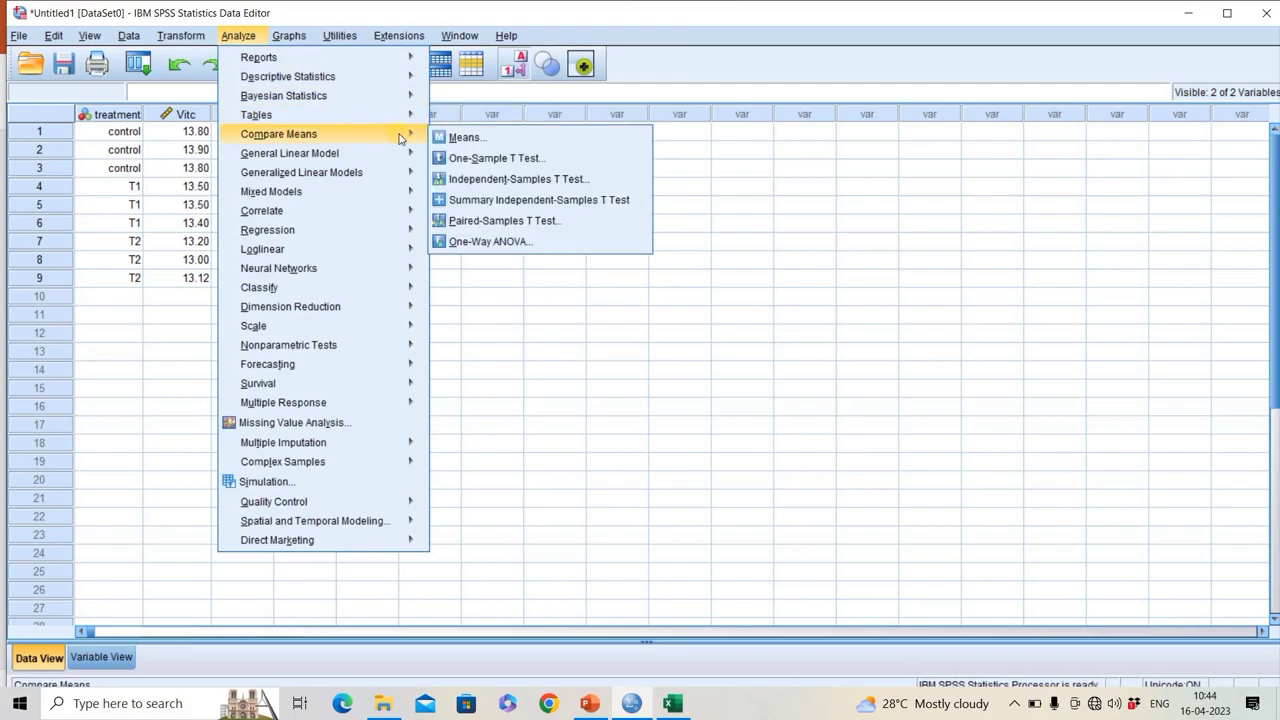
pyautogui.click(532, 241)
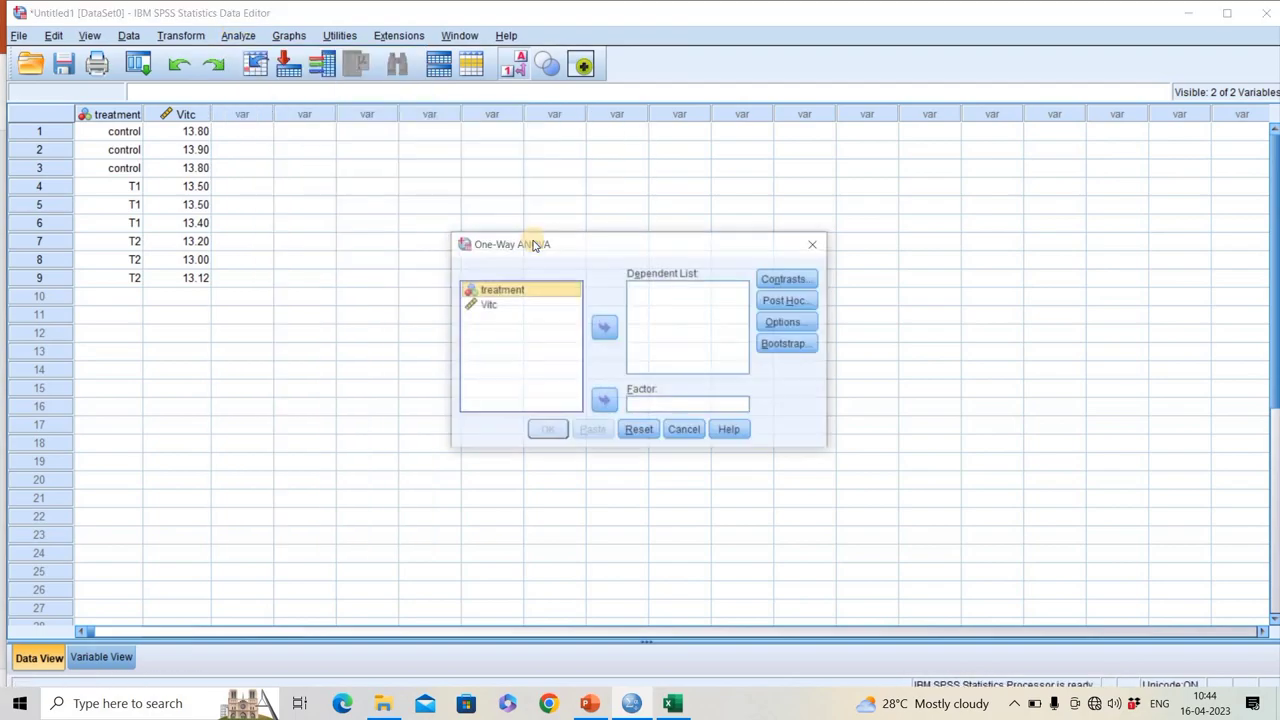
pyautogui.click(500, 305)
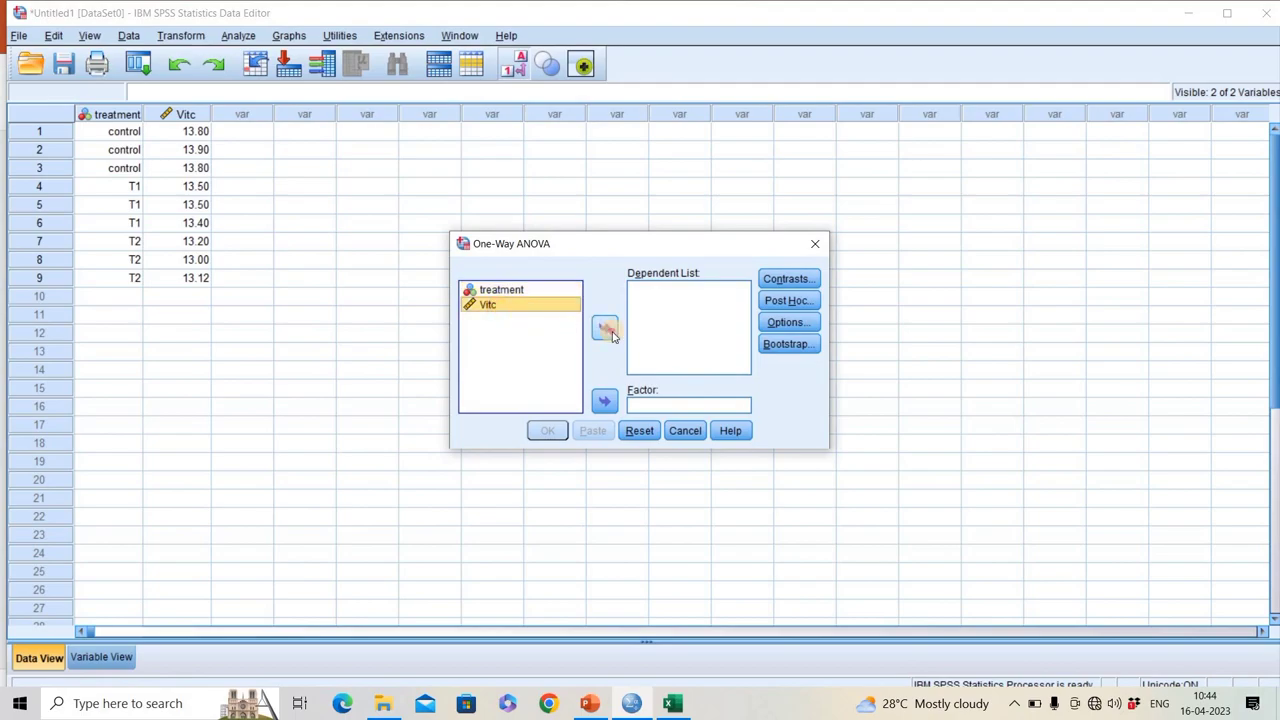
pyautogui.click(604, 328)
pyautogui.click(533, 292)
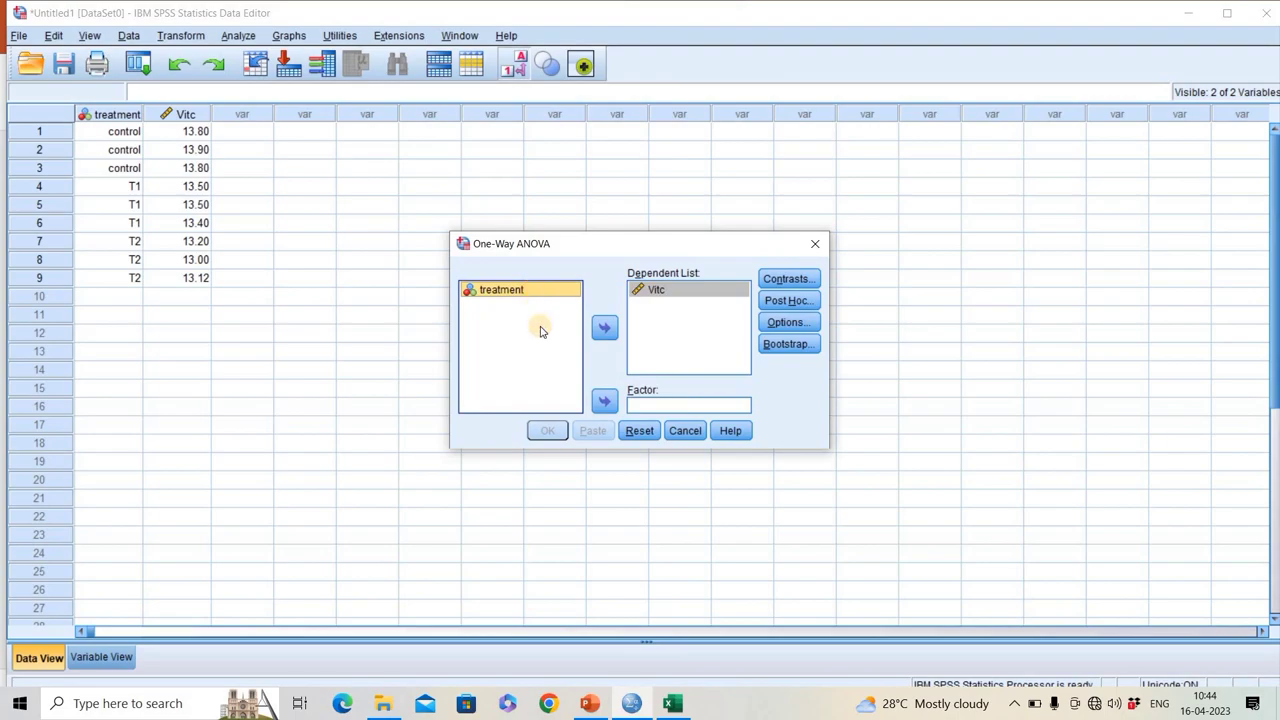
pyautogui.click(605, 402)
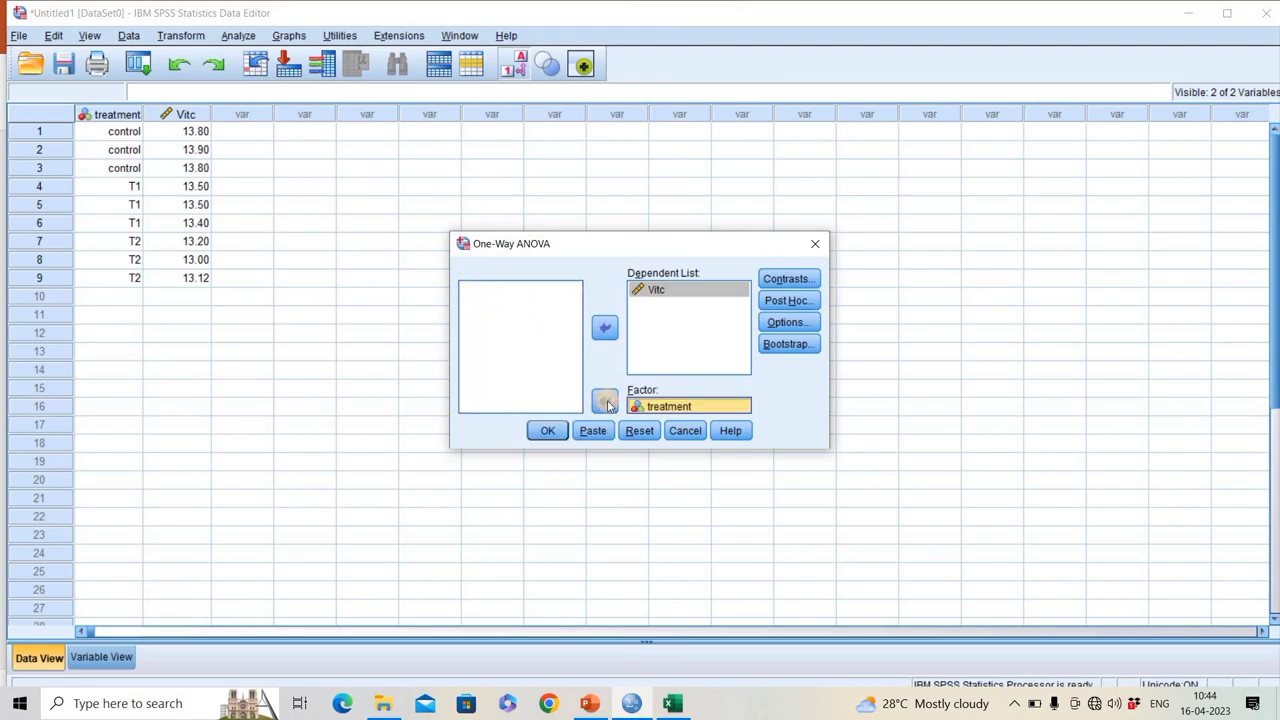
# Select the LSD and Duncan post hoc tests
pyautogui.click(795, 300)
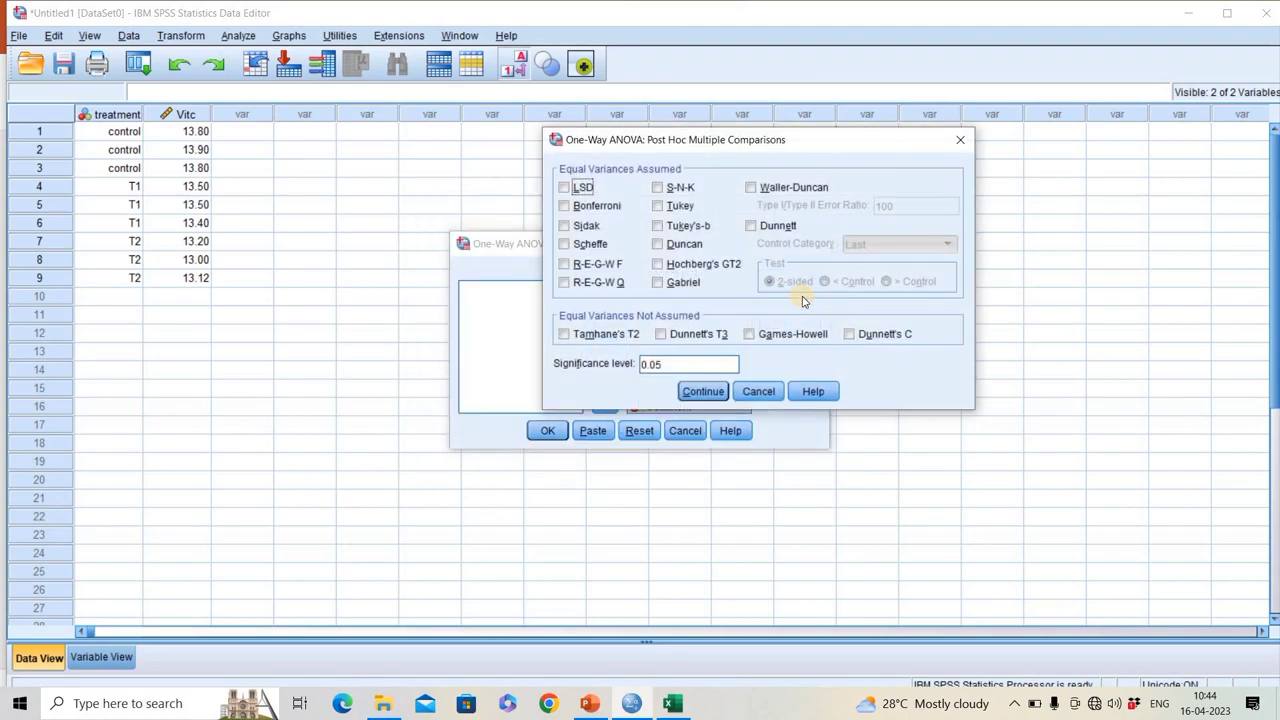
pyautogui.click(565, 188)
pyautogui.click(658, 246)
pyautogui.click(565, 188)
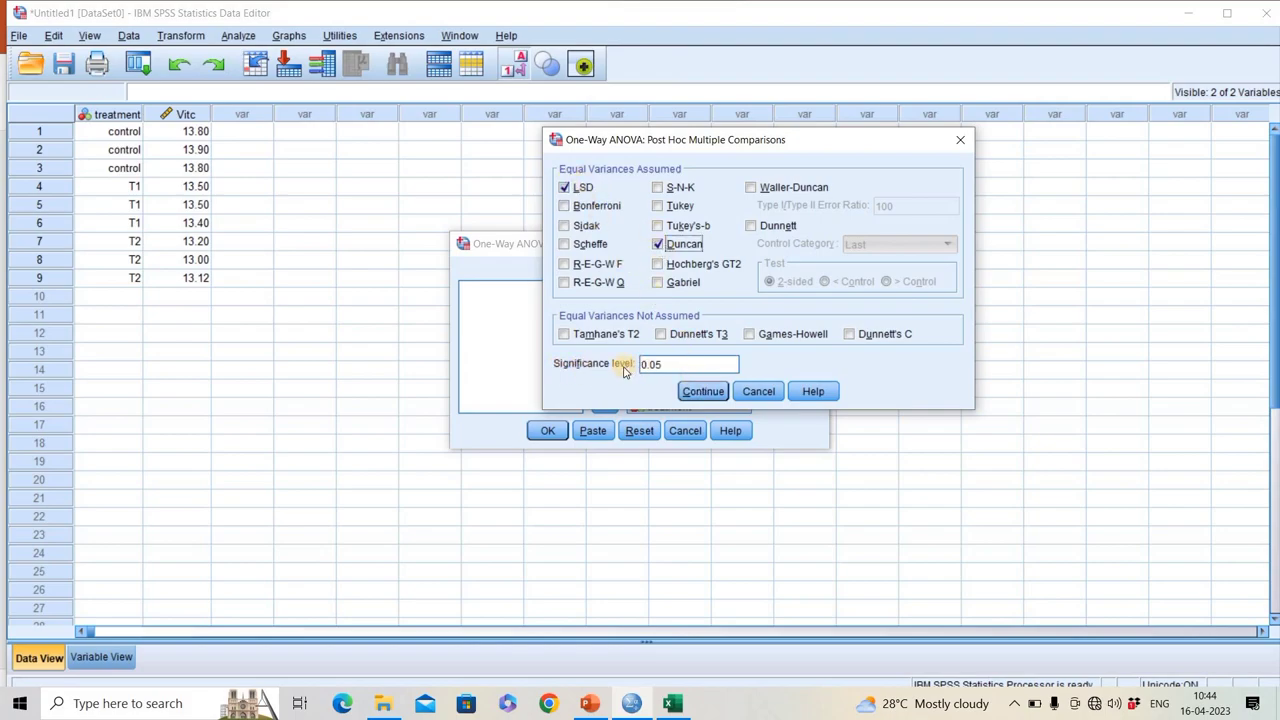
pyautogui.click(710, 392)
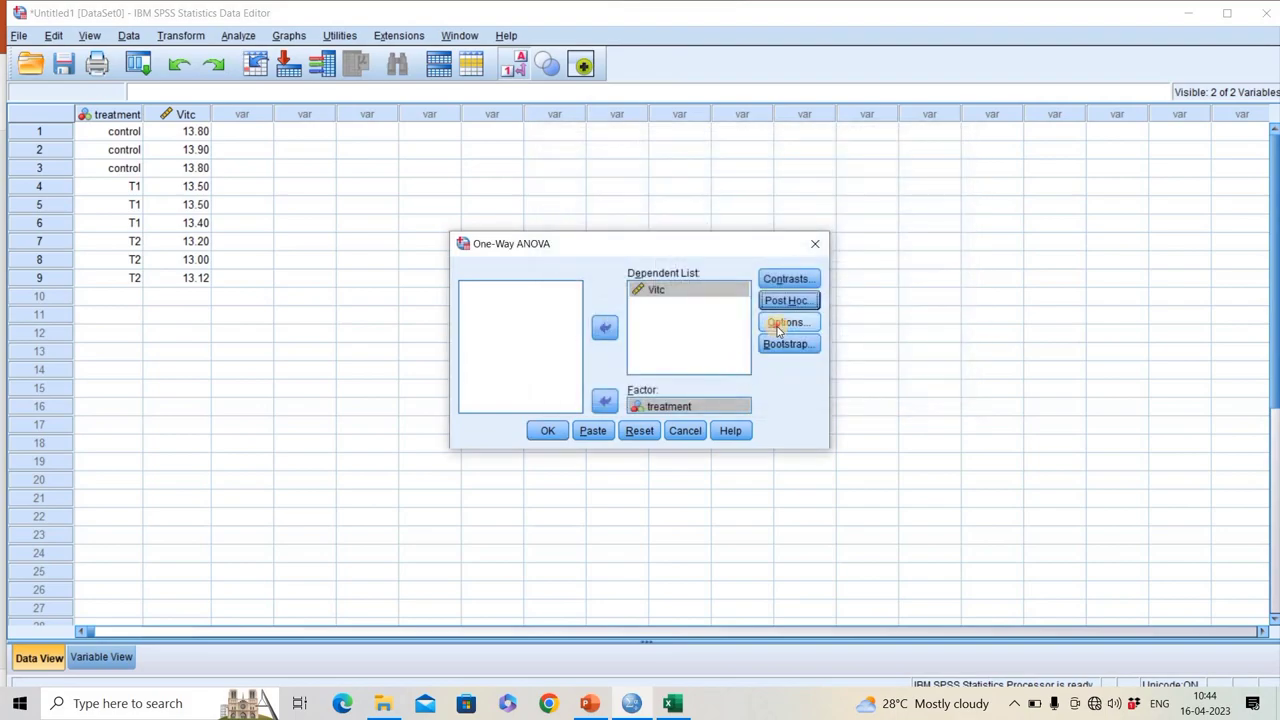
# Add descriptive statistics and the homogeneity of variance test under Options
pyautogui.click(779, 326)
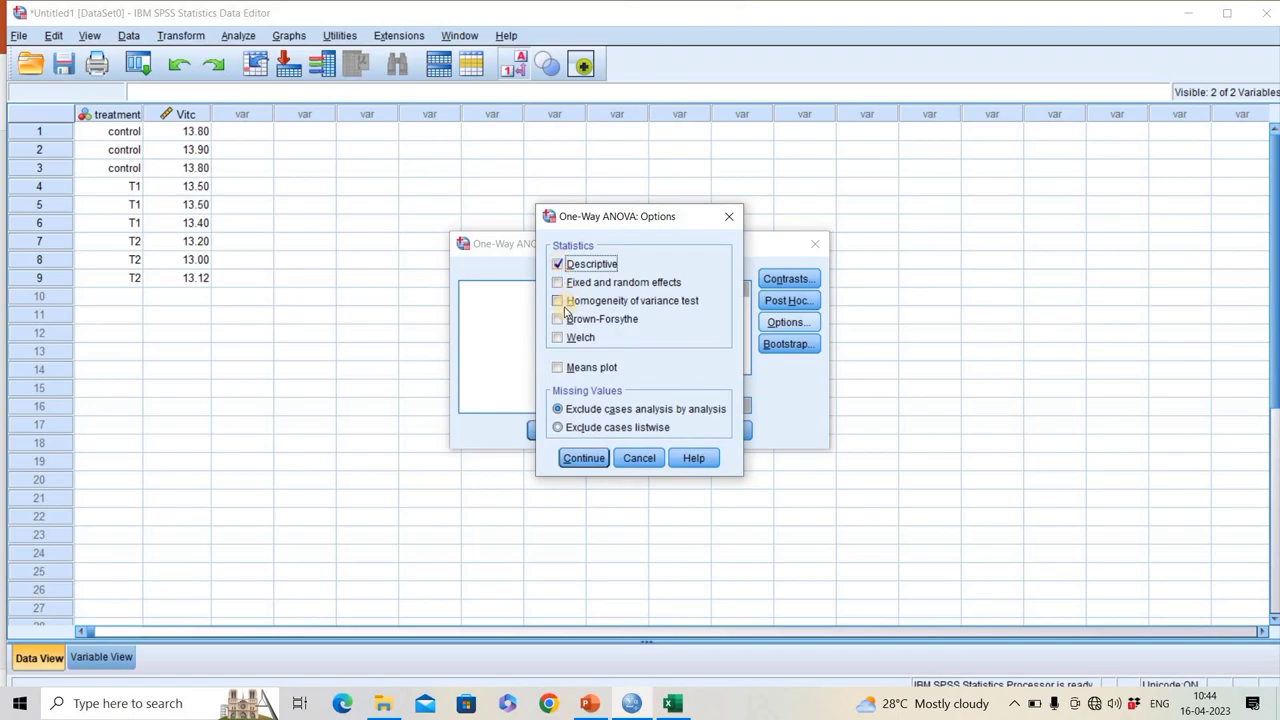
pyautogui.click(557, 303)
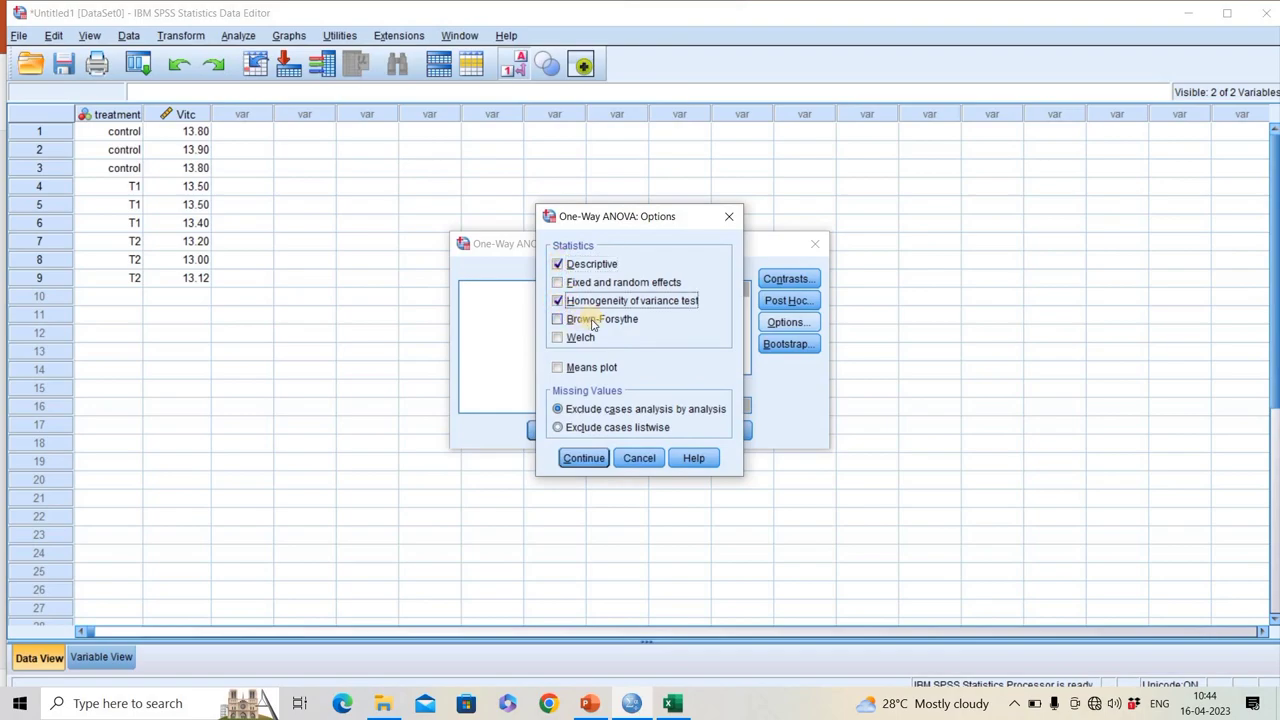
pyautogui.click(583, 458)
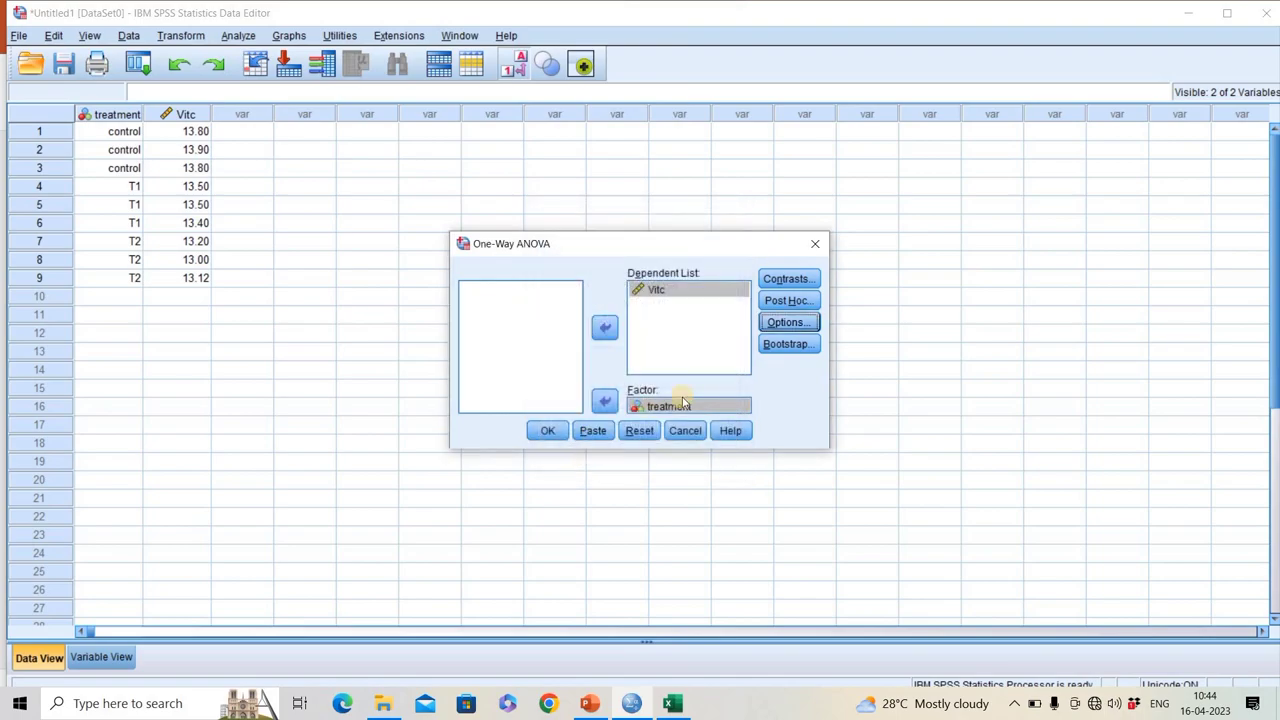
# Run the ANOVA and scroll to the results: F = 70.722, Sig. .000, LSD comparisons
pyautogui.click(546, 430)
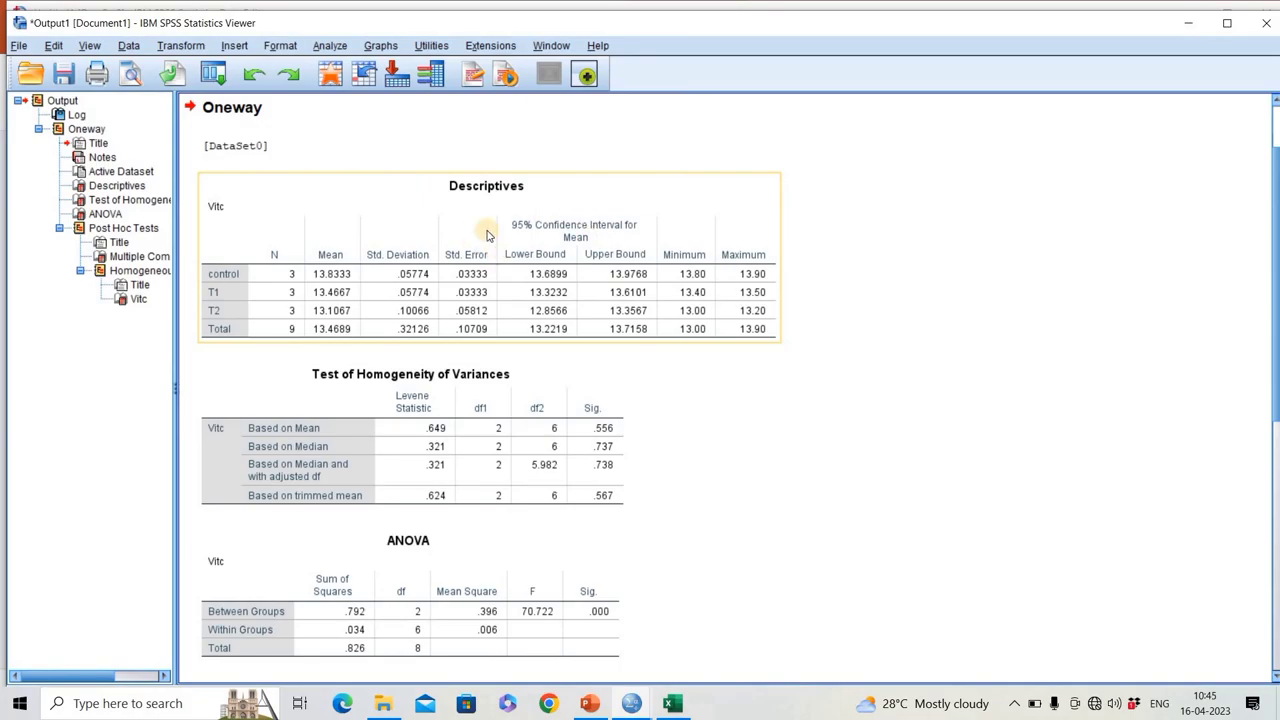
pyautogui.scroll(-1, 470, 240)
pyautogui.scroll(-5, 508, 371)
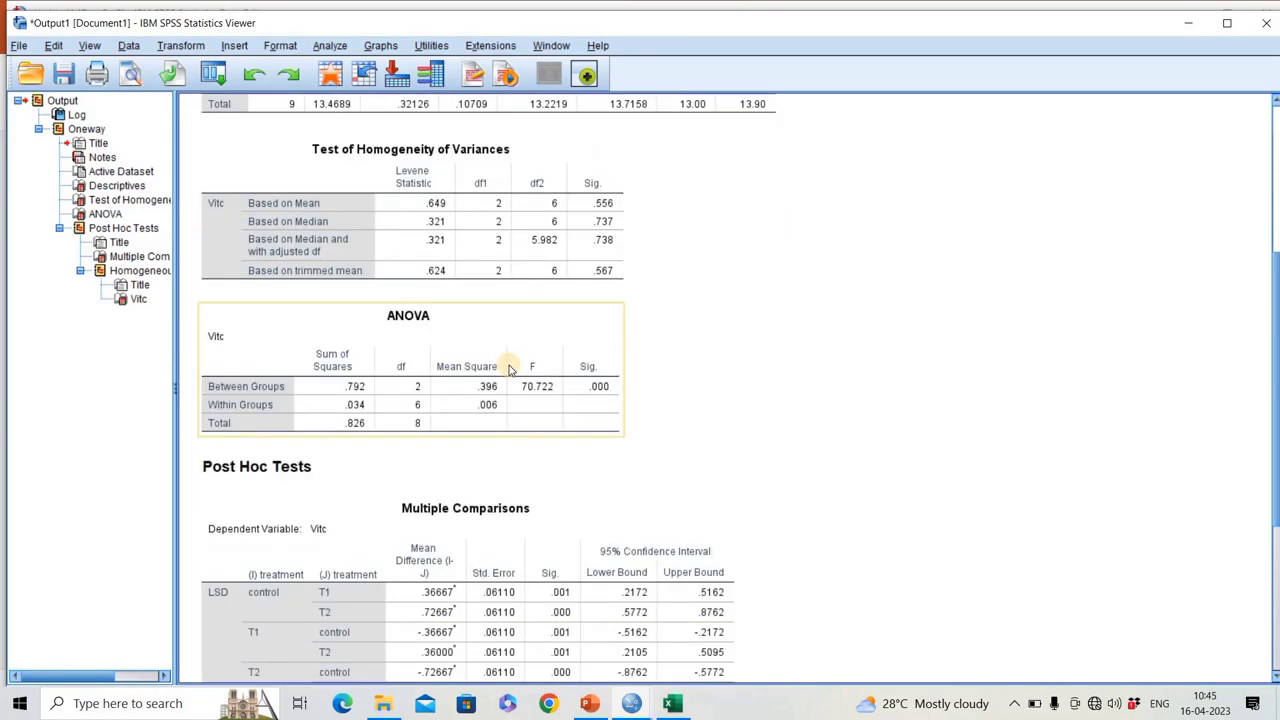